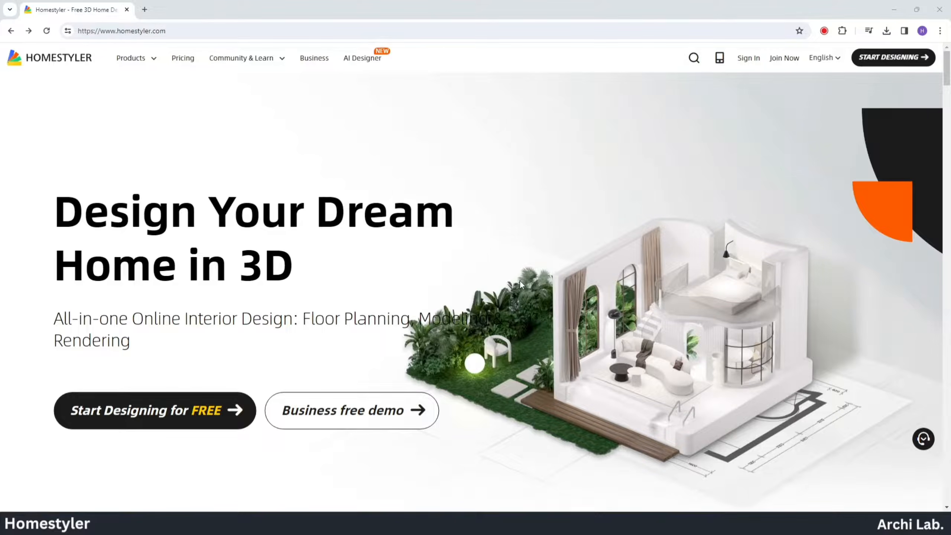
{"action": "scroll", "coordinate": [520, 281], "scroll_direction": "down", "scroll_amount": 10}
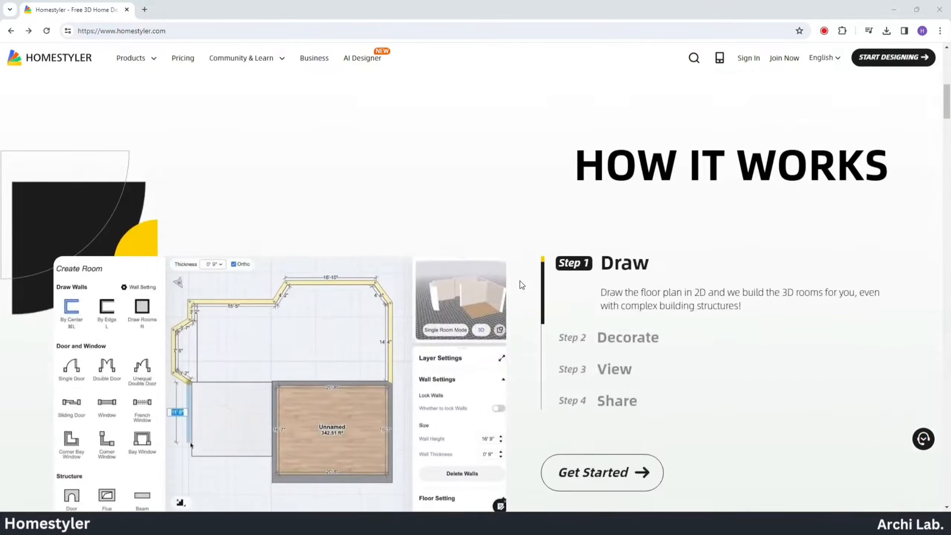
{"action": "scroll", "coordinate": [520, 281], "scroll_direction": "down", "scroll_amount": 10}
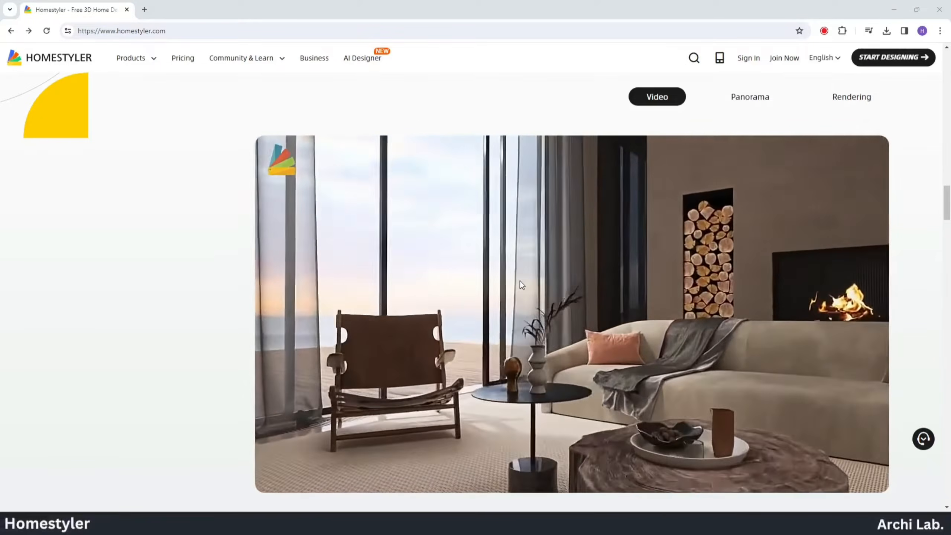
{"action": "scroll", "coordinate": [520, 281], "scroll_direction": "down", "scroll_amount": 10}
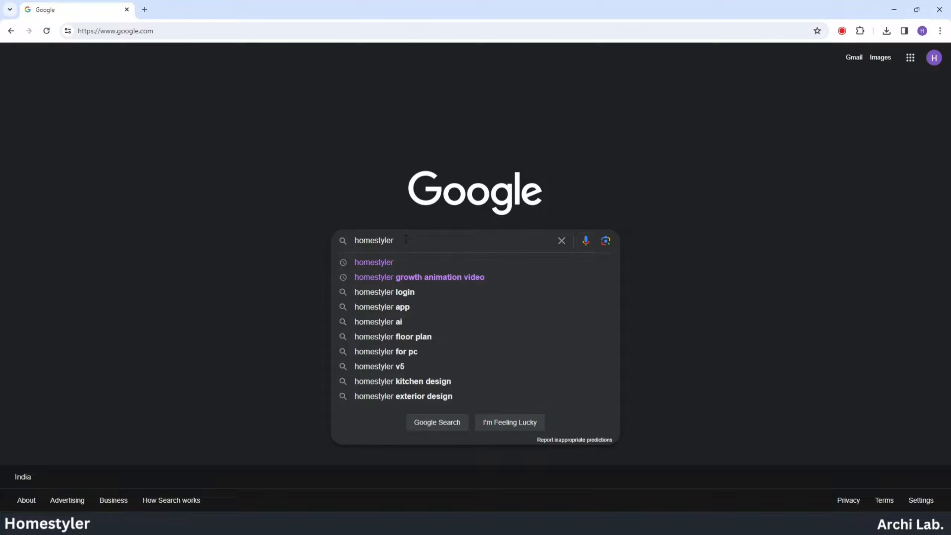
- Search Google for homestyler and open the Homestyler website
{"action": "key", "text": "Return"}
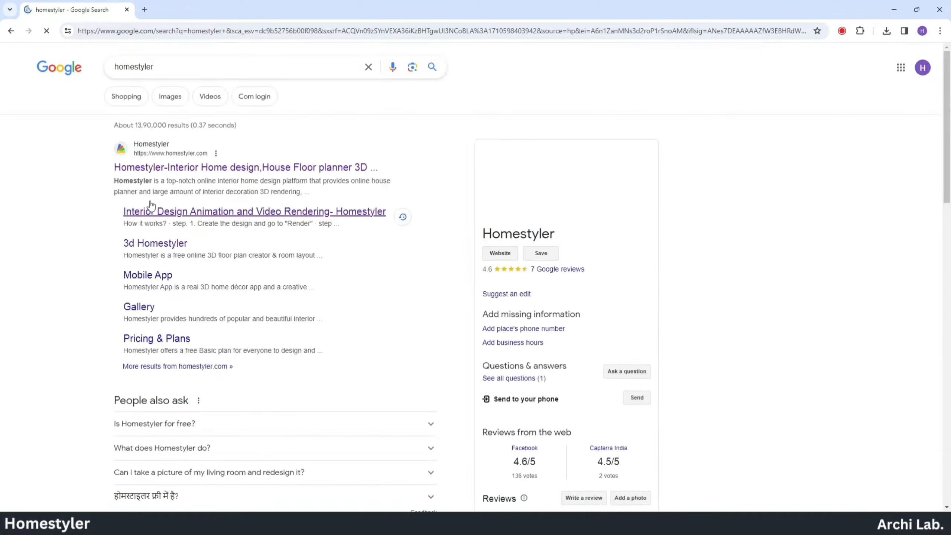
{"action": "left_click", "coordinate": [175, 169]}
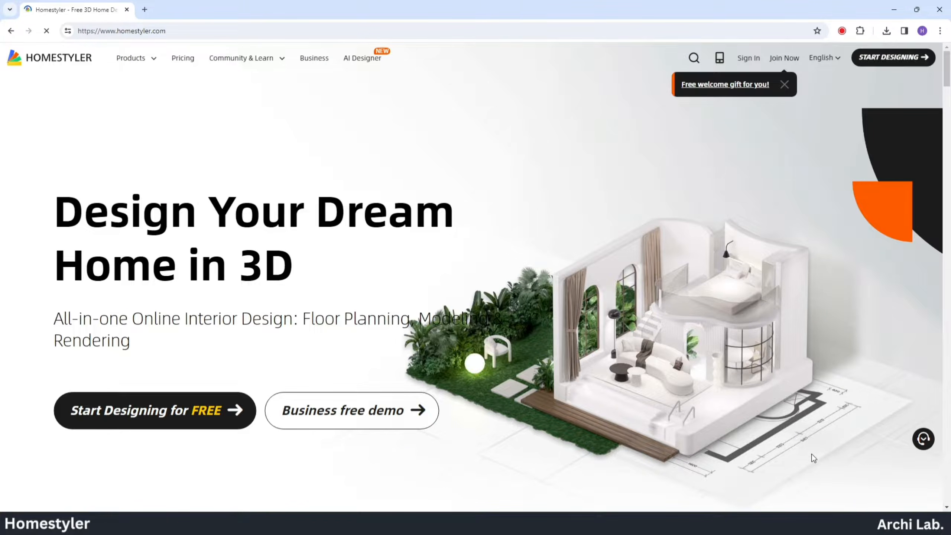
{"action": "scroll", "coordinate": [811, 455], "scroll_direction": "down", "scroll_amount": 15}
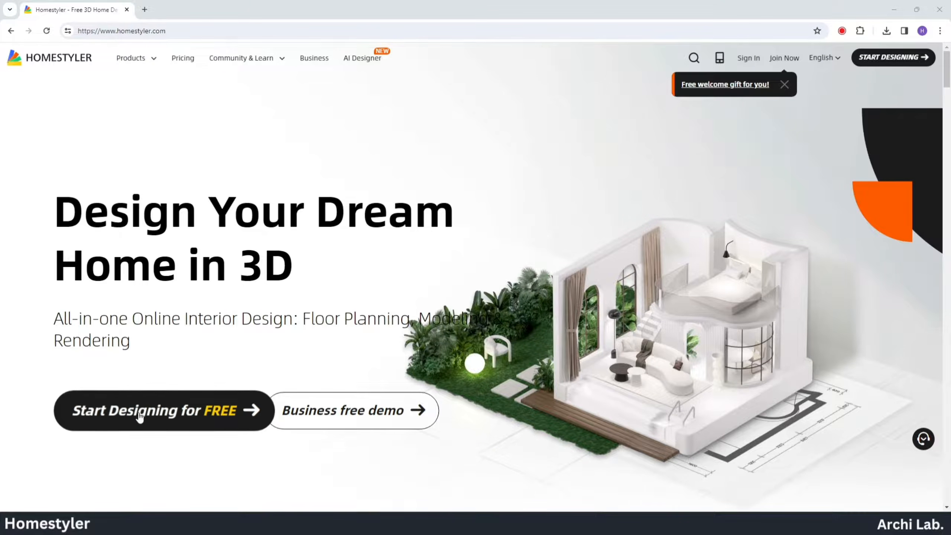
- Start designing for free and dismiss the introductory screens to reach the empty floor planner
{"action": "left_click", "coordinate": [151, 412]}
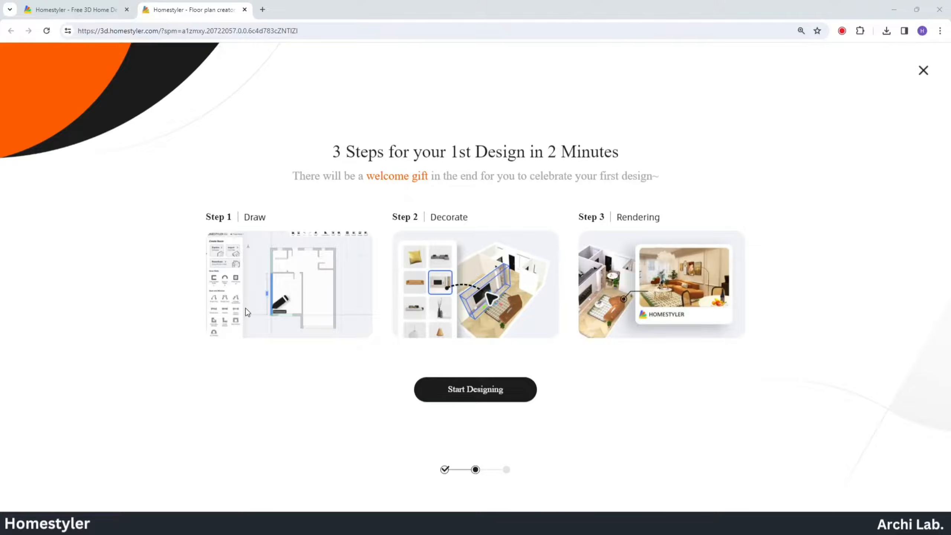
{"action": "left_click", "coordinate": [924, 73]}
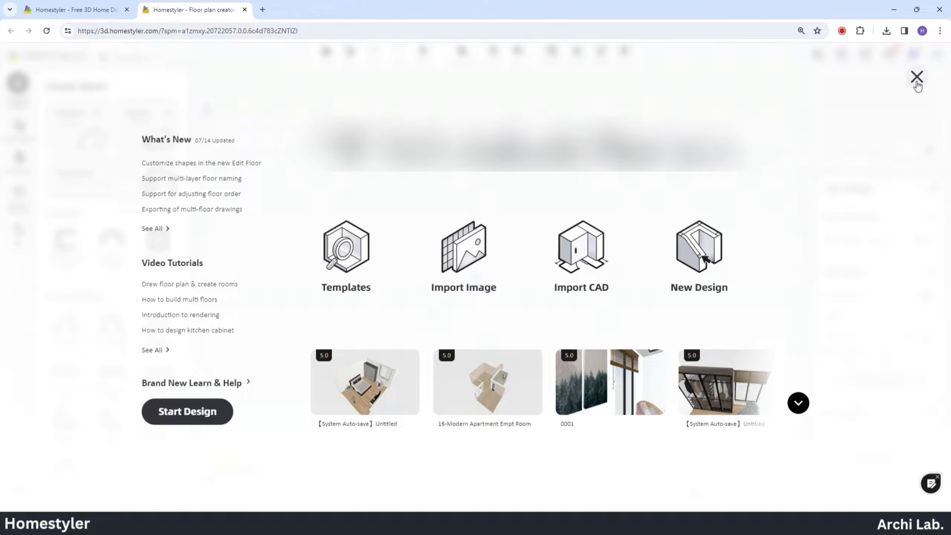
{"action": "left_click", "coordinate": [917, 80]}
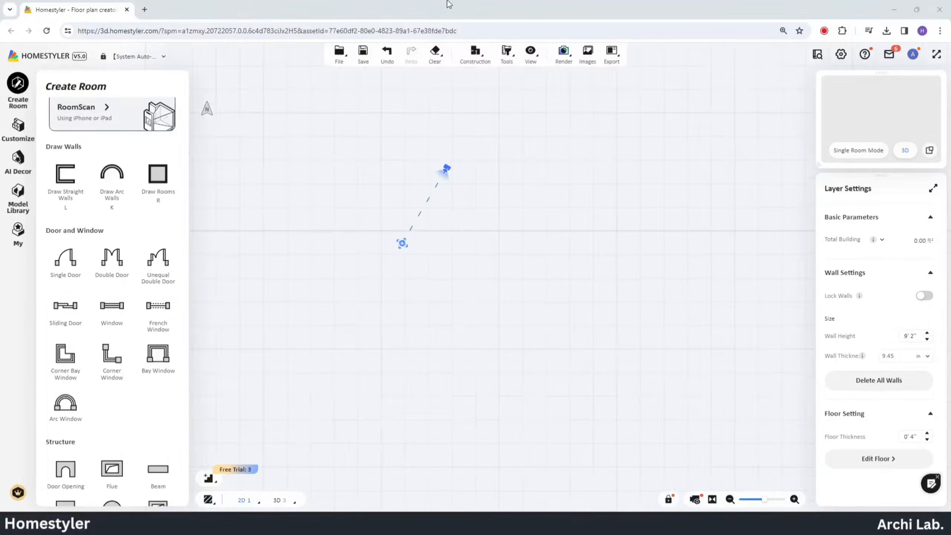
- Draw a rectangular room about 12'10" by 15'9" inside and place a standard window in its lower wall
{"action": "left_click", "coordinate": [169, 175]}
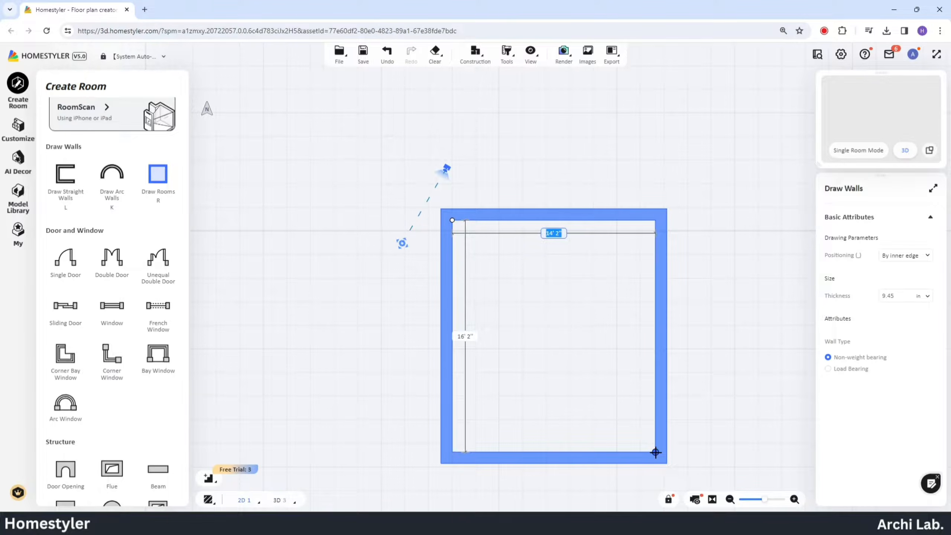
{"action": "left_click", "coordinate": [637, 448]}
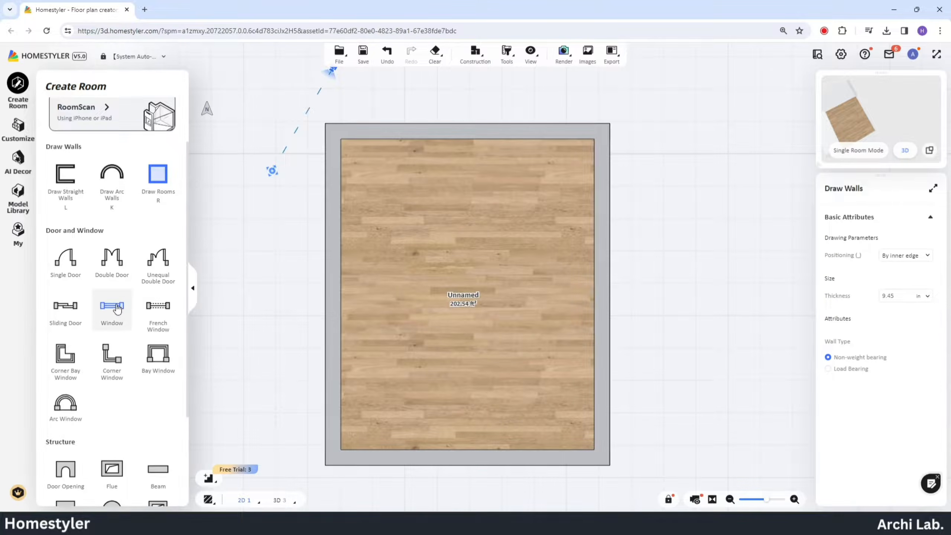
{"action": "left_click", "coordinate": [117, 309]}
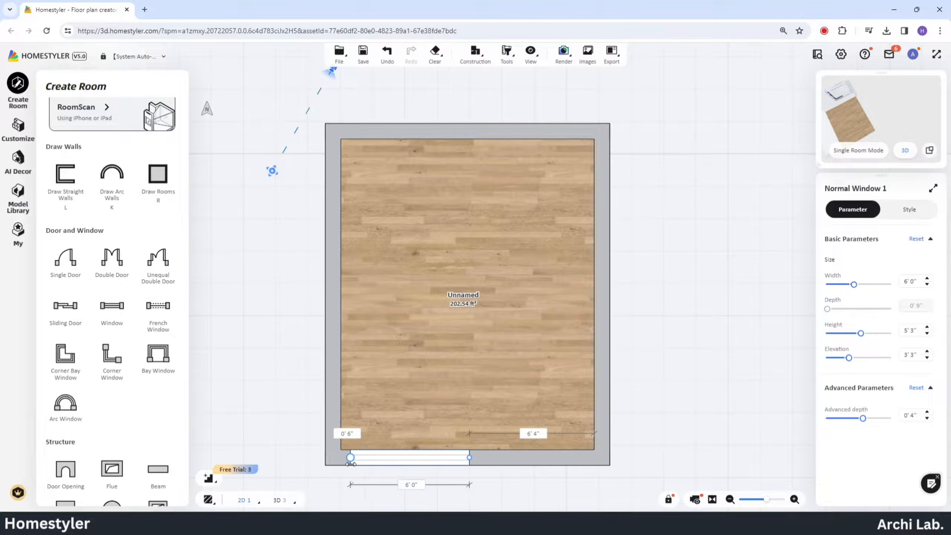
- Add a single door at the upper end of the left wall, flip it to open inward, and place a window in the upper wall
{"action": "left_click", "coordinate": [66, 260]}
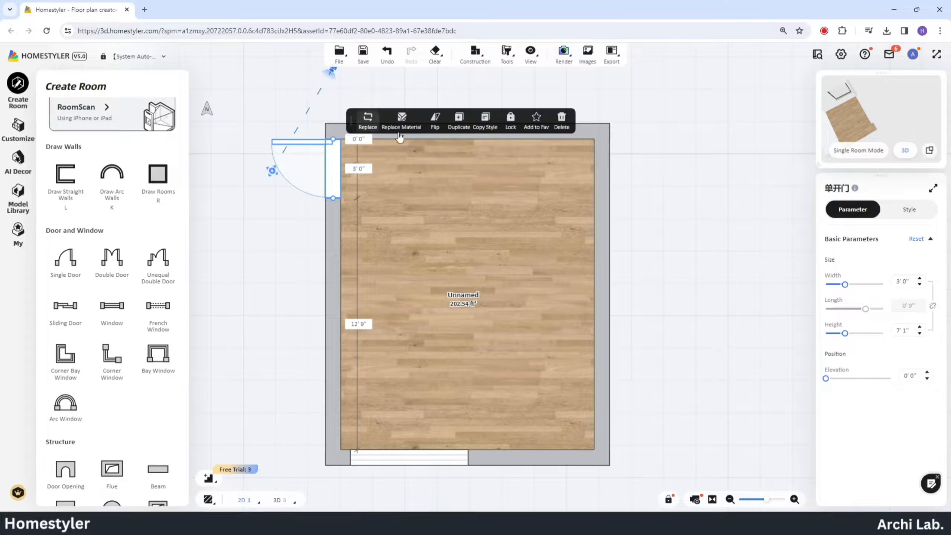
{"action": "left_click", "coordinate": [436, 121]}
{"action": "left_click", "coordinate": [712, 248]}
{"action": "scroll", "coordinate": [107, 401], "scroll_direction": "down", "scroll_amount": 1}
{"action": "scroll", "coordinate": [103, 367], "scroll_direction": "up", "scroll_amount": 2}
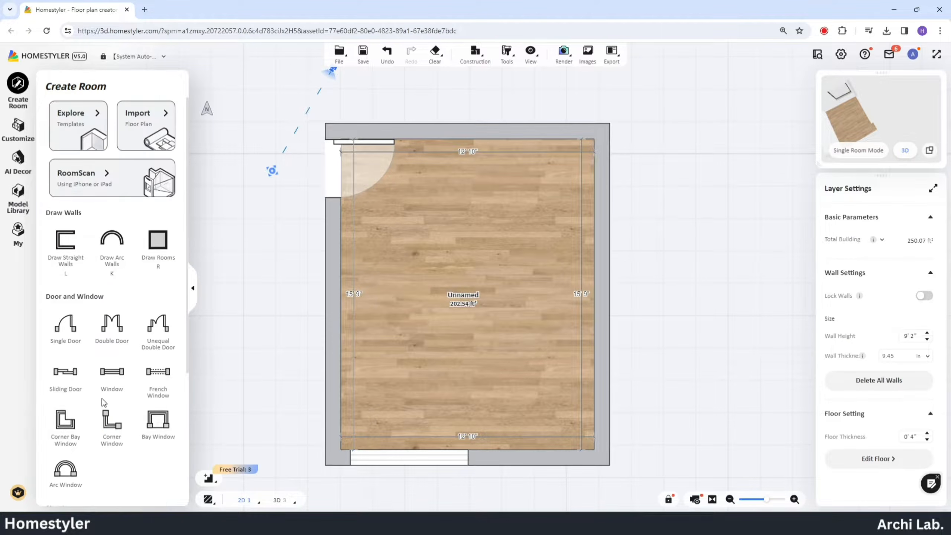
{"action": "left_click", "coordinate": [530, 139]}
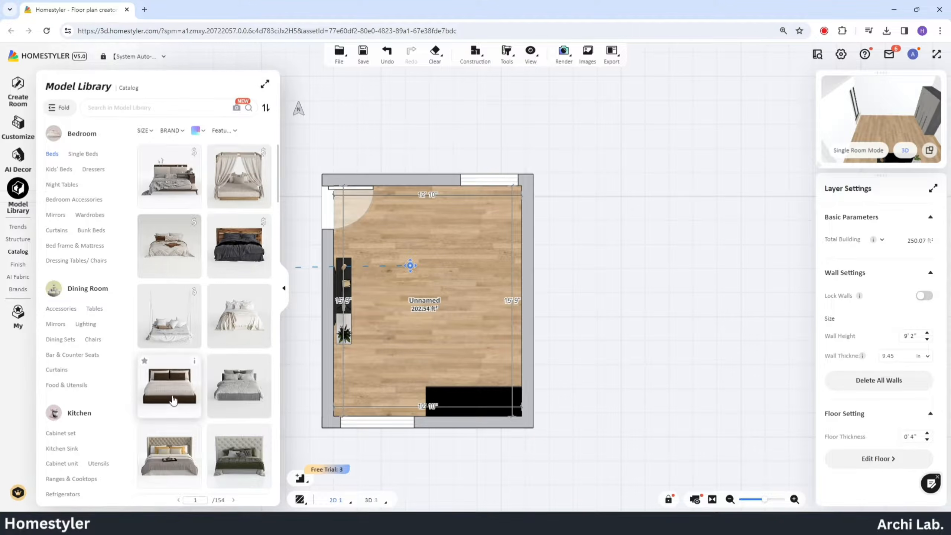
- Place the dark brown double bed with its headboard against the middle of the right wall
{"action": "left_click", "coordinate": [174, 401]}
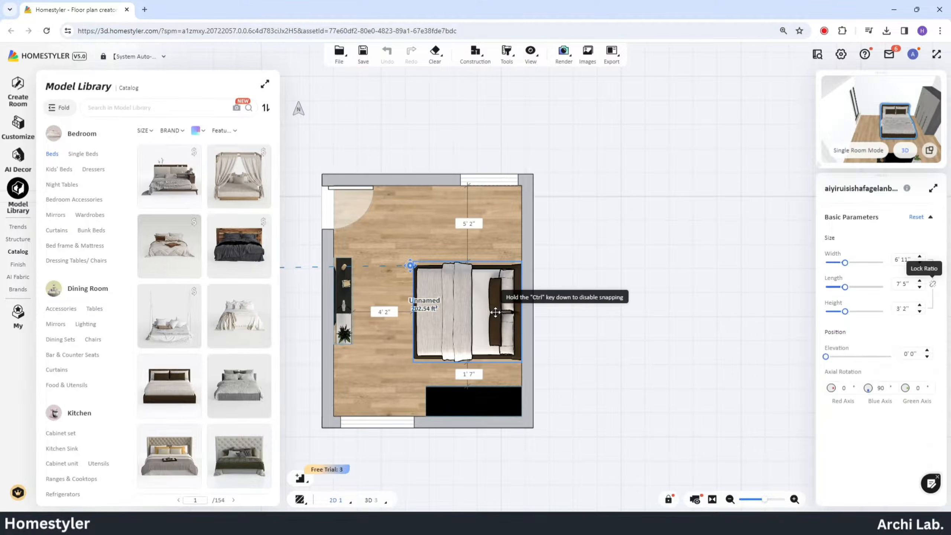
{"action": "left_click", "coordinate": [500, 302]}
{"action": "scroll", "coordinate": [193, 412], "scroll_direction": "down", "scroll_amount": 15}
- Place a curtain pair from the bedroom catalog along the upper wall's window
{"action": "left_click", "coordinate": [235, 133]}
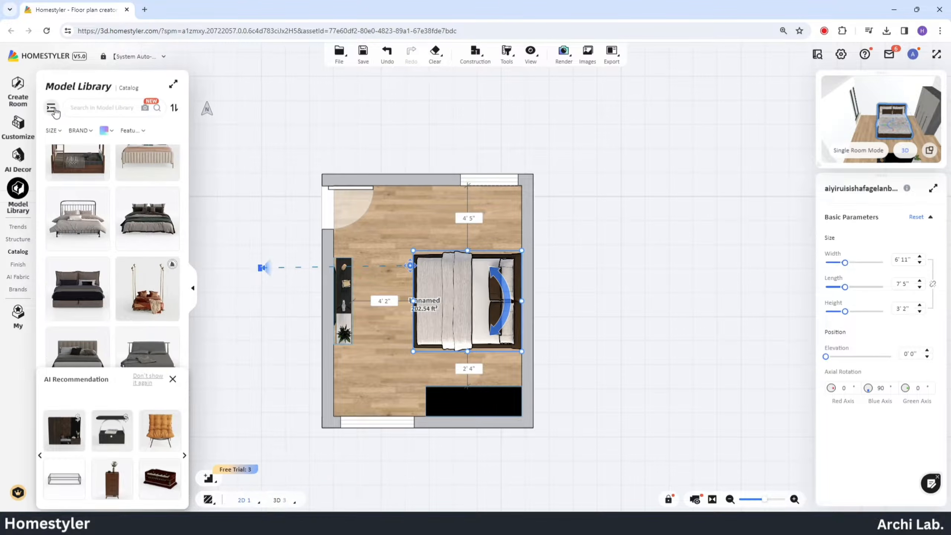
{"action": "left_click", "coordinate": [81, 133]}
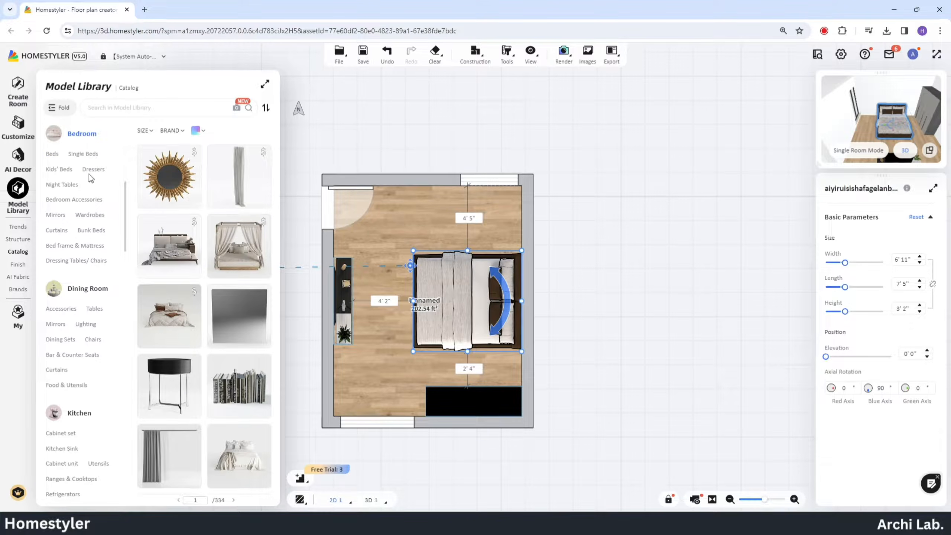
{"action": "left_click", "coordinate": [57, 230]}
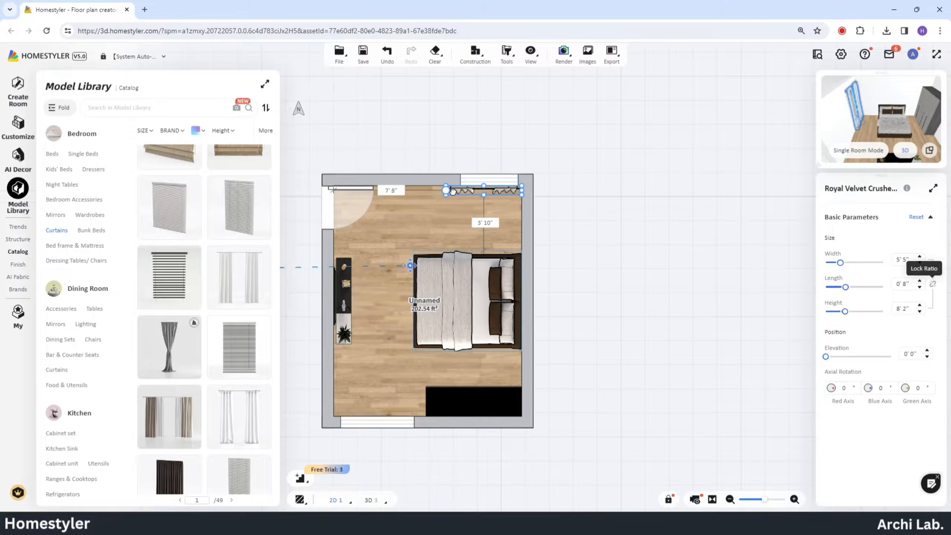
{"action": "left_click", "coordinate": [509, 194]}
{"action": "left_click", "coordinate": [507, 194]}
{"action": "left_click", "coordinate": [509, 194]}
- Put matching curtains at the lower wall's window and stretch them with unlocked proportions to cover the opening
{"action": "left_click_drag", "start_coordinate": [509, 194], "coordinate": [390, 418]}
{"action": "scroll", "coordinate": [391, 417], "scroll_direction": "up", "scroll_amount": 3}
{"action": "middle_click_drag", "start_coordinate": [448, 407], "coordinate": [591, 398]}
{"action": "left_click", "coordinate": [592, 395]}
{"action": "left_click", "coordinate": [933, 283]}
{"action": "left_click_drag", "start_coordinate": [606, 387], "coordinate": [631, 388]}
{"action": "left_click_drag", "start_coordinate": [404, 388], "coordinate": [385, 387]}
{"action": "left_click_drag", "start_coordinate": [631, 387], "coordinate": [702, 275]}
{"action": "left_click", "coordinate": [445, 468]}
- Inspect and fine-tune the curtains at both windows in the 3D view, and return to the 2D plan
{"action": "scroll", "coordinate": [445, 469], "scroll_direction": "down", "scroll_amount": 4}
{"action": "left_click", "coordinate": [371, 500]}
{"action": "scroll", "coordinate": [558, 398], "scroll_direction": "down", "scroll_amount": 2}
{"action": "left_click", "coordinate": [676, 157]}
{"action": "left_click_drag", "start_coordinate": [681, 130], "coordinate": [685, 110]}
{"action": "left_click_drag", "start_coordinate": [693, 386], "coordinate": [140, 61]}
{"action": "left_click_drag", "start_coordinate": [749, 284], "coordinate": [450, 158]}
{"action": "left_click_drag", "start_coordinate": [529, 129], "coordinate": [539, 117]}
{"action": "left_click", "coordinate": [382, 428]}
{"action": "left_click", "coordinate": [336, 500]}
- Place the Blossom-Nightstand between the bed and the upper window, turned so that it stands against the right wall
{"action": "scroll", "coordinate": [662, 397], "scroll_direction": "up", "scroll_amount": 1}
{"action": "left_click_drag", "start_coordinate": [654, 382], "coordinate": [691, 393]}
{"action": "scroll", "coordinate": [189, 458], "scroll_direction": "down", "scroll_amount": 3}
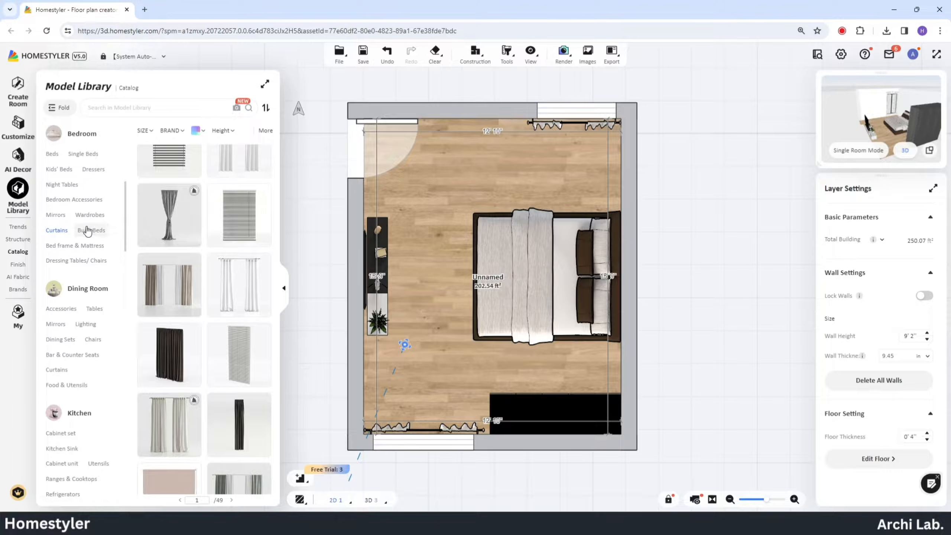
{"action": "left_click", "coordinate": [60, 185]}
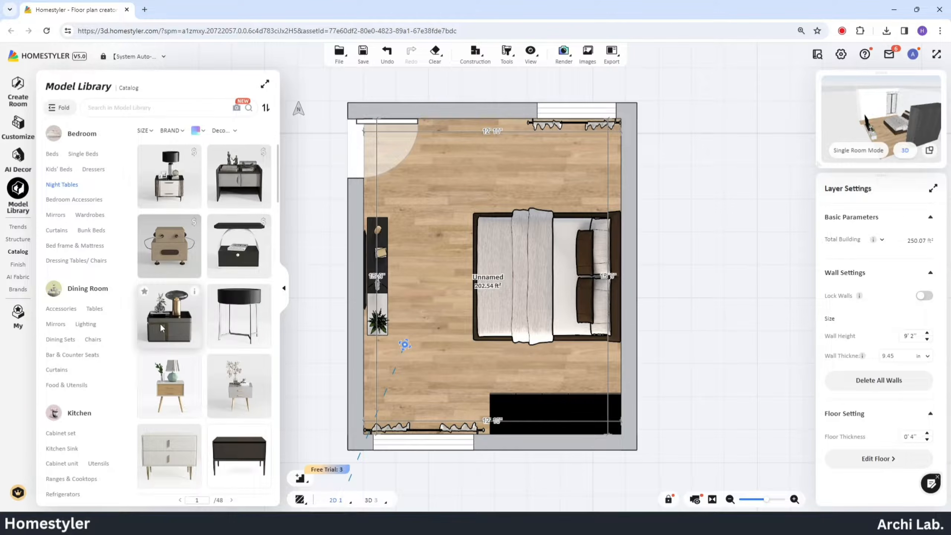
{"action": "scroll", "coordinate": [194, 412], "scroll_direction": "down", "scroll_amount": 5}
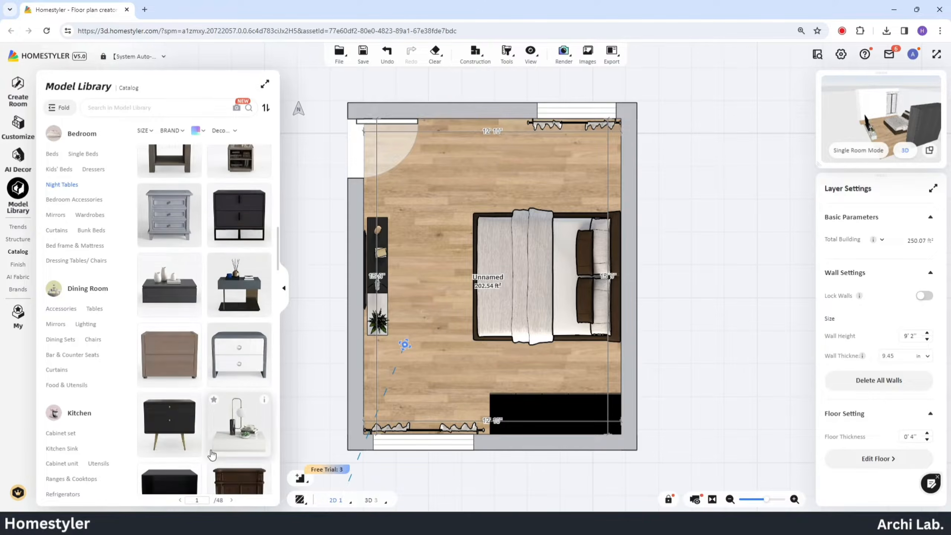
{"action": "left_click", "coordinate": [225, 442]}
{"action": "left_click", "coordinate": [594, 186]}
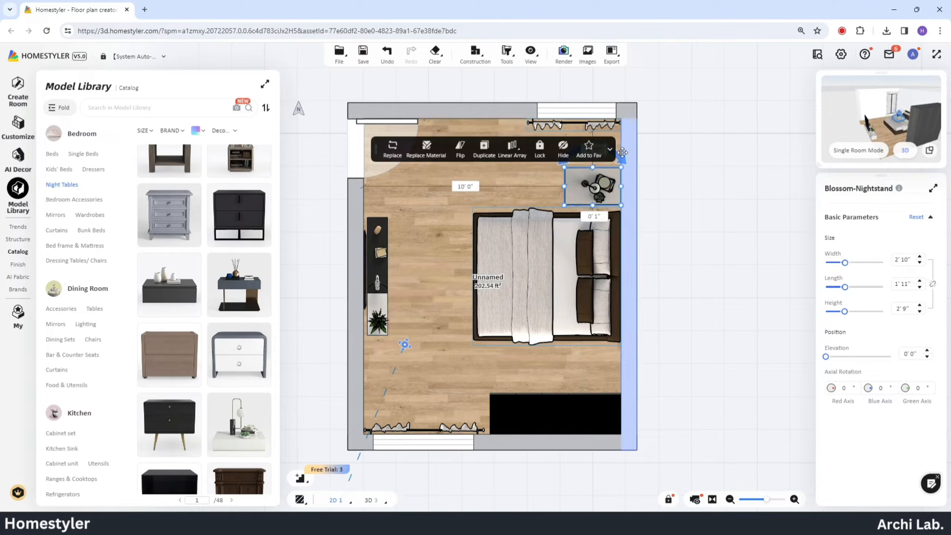
{"action": "left_click_drag", "start_coordinate": [592, 180], "coordinate": [601, 175]}
{"action": "left_click", "coordinate": [718, 244]}
- Place the Green Plants 11 model against the upper wall between door and window, shrunk to about 2'1" by 2'6"
{"action": "scroll", "coordinate": [209, 285], "scroll_direction": "down", "scroll_amount": 10}
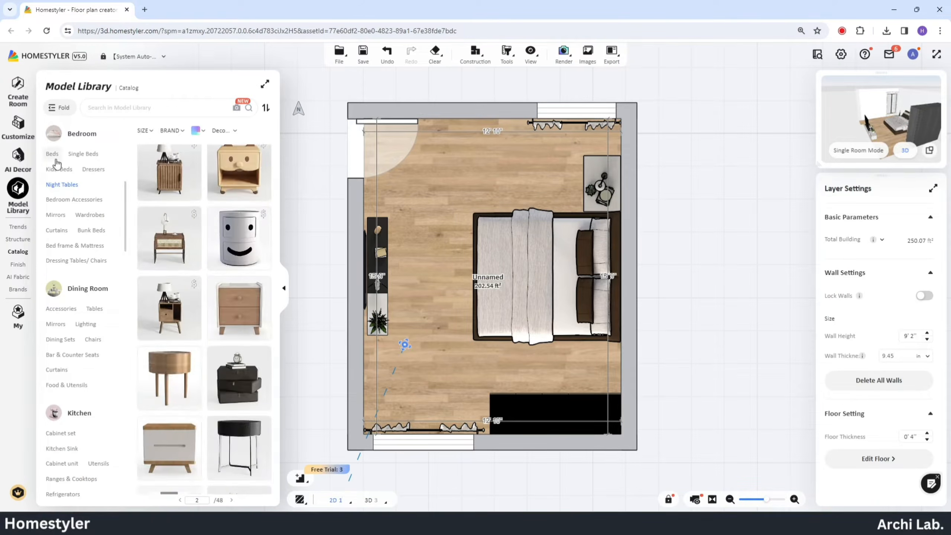
{"action": "scroll", "coordinate": [75, 409], "scroll_direction": "down", "scroll_amount": 10}
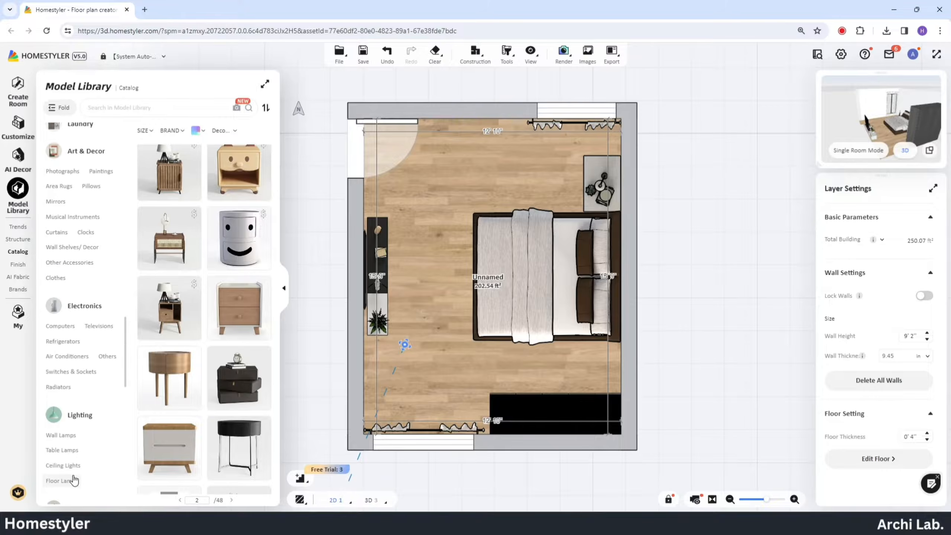
{"action": "left_click", "coordinate": [88, 435]}
{"action": "left_click", "coordinate": [239, 398]}
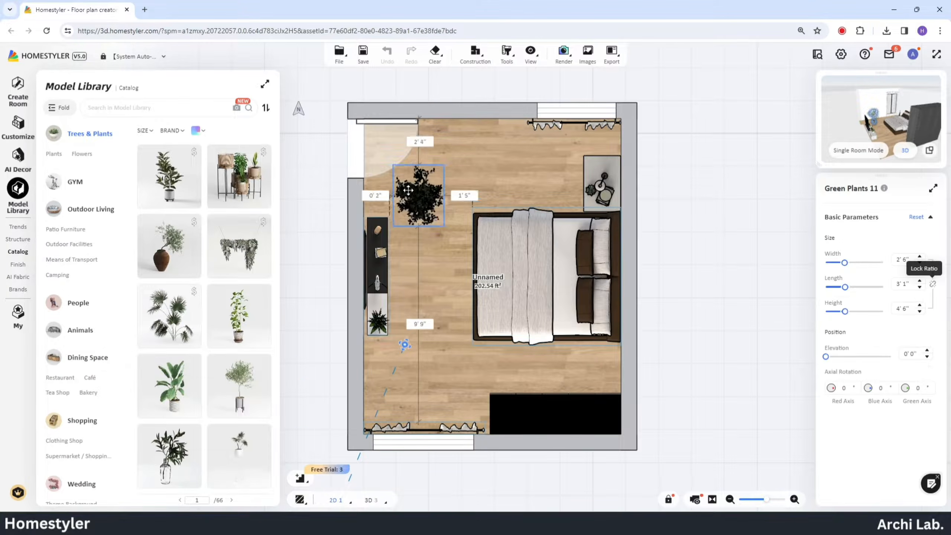
{"action": "left_click", "coordinate": [389, 194]}
{"action": "left_click_drag", "start_coordinate": [414, 163], "coordinate": [500, 165]}
{"action": "scroll", "coordinate": [216, 412], "scroll_direction": "down", "scroll_amount": 5}
{"action": "scroll", "coordinate": [213, 415], "scroll_direction": "down", "scroll_amount": 7}
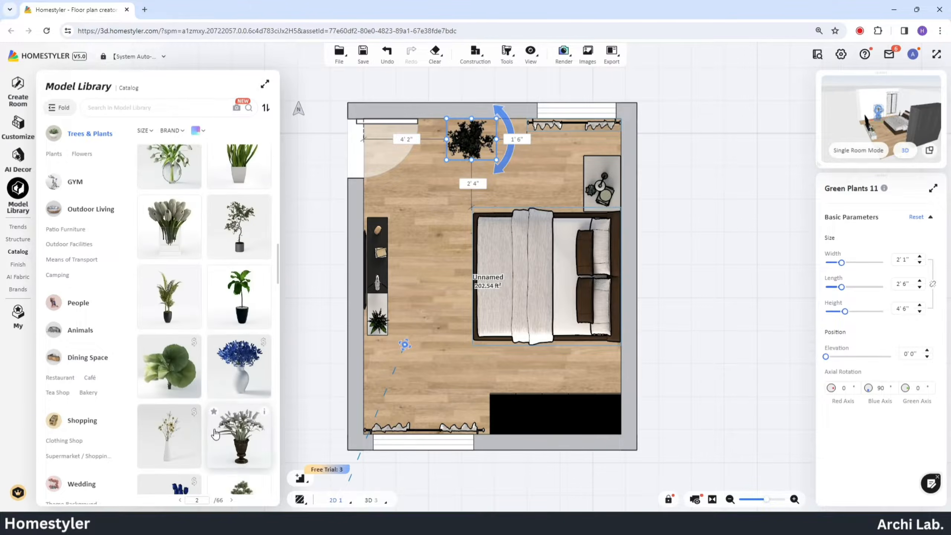
{"action": "left_click", "coordinate": [194, 343]}
{"action": "left_click", "coordinate": [709, 126]}
- Place a four-blade ceiling fan from the Ceiling search results at the centre of the room
{"action": "scroll", "coordinate": [88, 409], "scroll_direction": "down", "scroll_amount": 5}
{"action": "scroll", "coordinate": [184, 412], "scroll_direction": "down", "scroll_amount": 10}
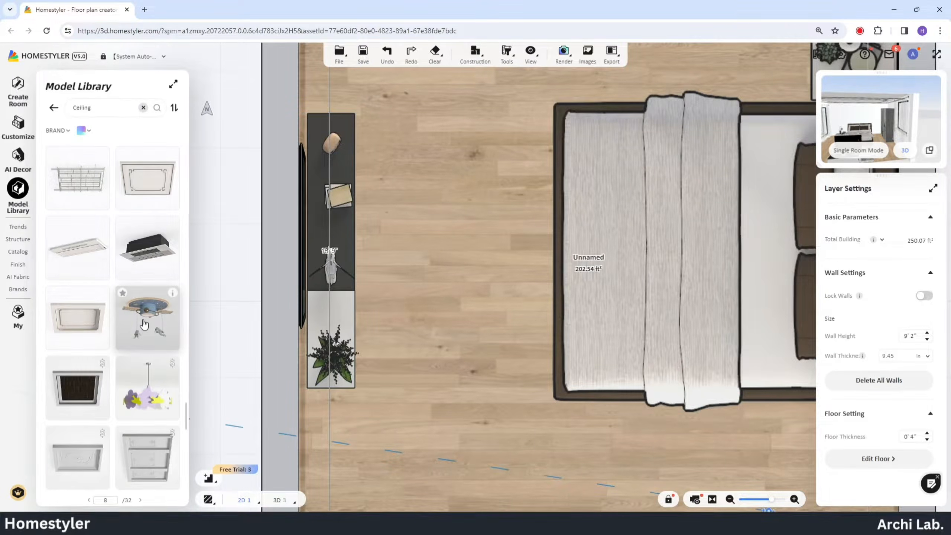
{"action": "scroll", "coordinate": [145, 325], "scroll_direction": "down", "scroll_amount": 5}
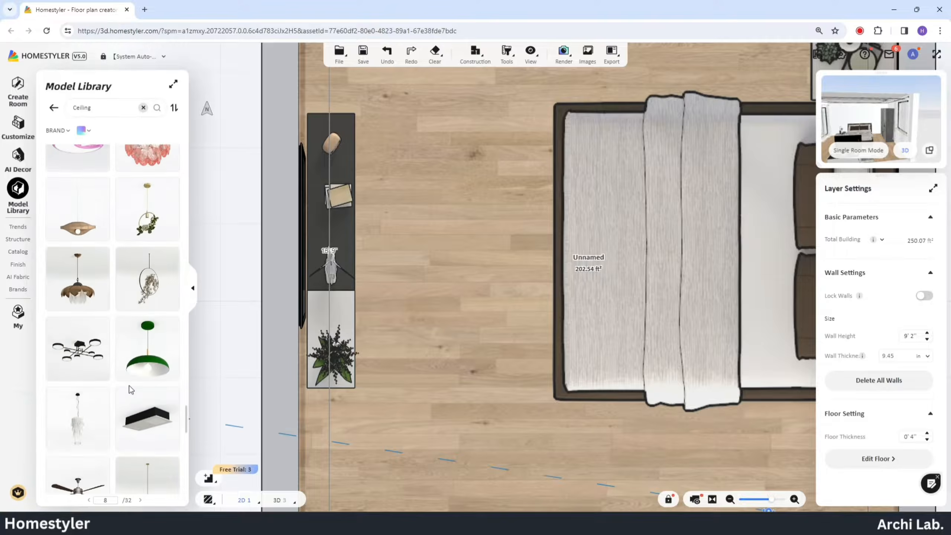
{"action": "left_click", "coordinate": [78, 304]}
{"action": "scroll", "coordinate": [375, 363], "scroll_direction": "down", "scroll_amount": 2}
{"action": "left_click", "coordinate": [389, 359]}
{"action": "scroll", "coordinate": [410, 333], "scroll_direction": "down", "scroll_amount": 4}
{"action": "left_click_drag", "start_coordinate": [398, 350], "coordinate": [469, 310]}
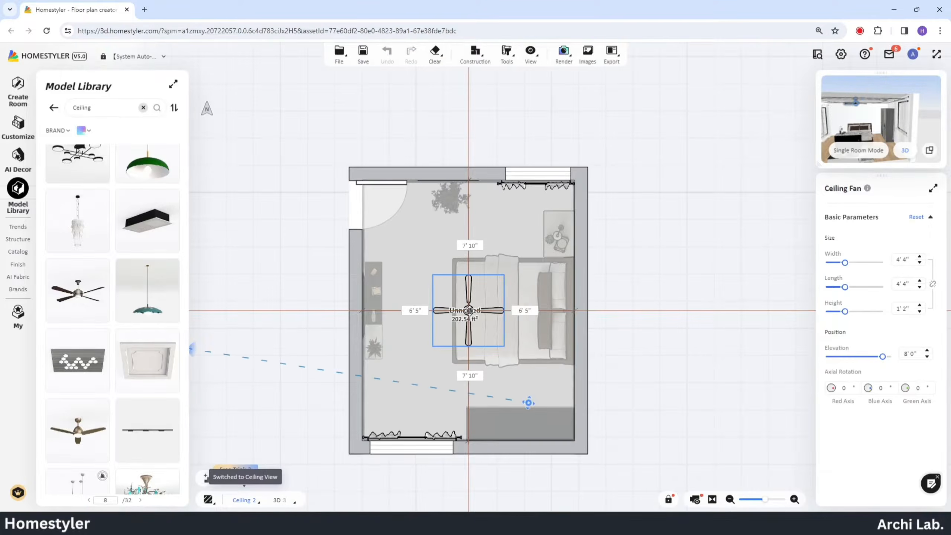
- Enlarge the 3D preview to examine the ceiling fan and furnished bedroom, and shrink it back
{"action": "left_click", "coordinate": [667, 182]}
{"action": "left_click_drag", "start_coordinate": [818, 166], "coordinate": [522, 392]}
{"action": "right_click_drag", "start_coordinate": [755, 300], "coordinate": [805, 215]}
{"action": "mouse_move", "coordinate": [805, 215]}
{"action": "left_mouse_down"}
{"action": "mouse_move", "coordinate": [763, 229]}
{"action": "mouse_move", "coordinate": [774, 316]}
{"action": "mouse_move", "coordinate": [844, 253]}
{"action": "mouse_move", "coordinate": [831, 262]}
{"action": "left_mouse_up"}
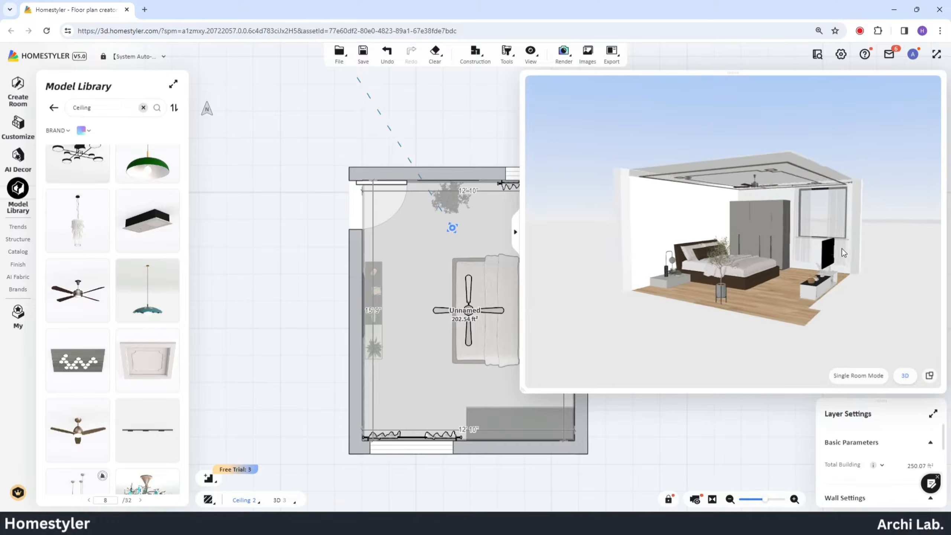
{"action": "left_click_drag", "start_coordinate": [523, 391], "coordinate": [819, 166]}
- Move the camera to the doorway looking into the room and switch the plan from ceiling to floor view
{"action": "left_click_drag", "start_coordinate": [645, 217], "coordinate": [662, 191]}
{"action": "scroll", "coordinate": [435, 331], "scroll_direction": "down", "scroll_amount": 4}
{"action": "left_click_drag", "start_coordinate": [352, 122], "coordinate": [405, 259]}
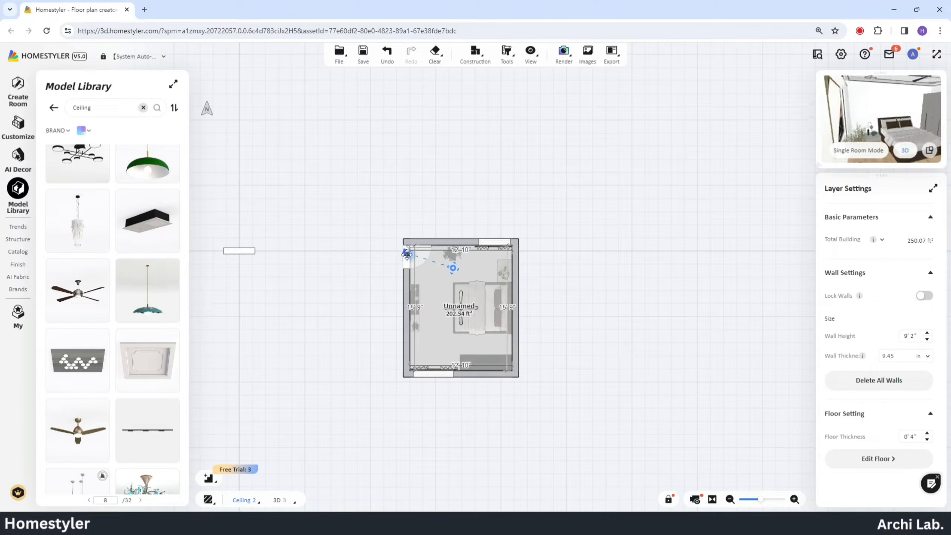
{"action": "scroll", "coordinate": [478, 365], "scroll_direction": "up", "scroll_amount": 5}
{"action": "mouse_move", "coordinate": [256, 504]}
{"action": "left_click", "coordinate": [246, 481]}
{"action": "scroll", "coordinate": [375, 417], "scroll_direction": "up", "scroll_amount": 3}
{"action": "left_click_drag", "start_coordinate": [374, 417], "coordinate": [360, 467]}
- Open the surface finishes catalog and show the bedroom in the 3D view
{"action": "mouse_move", "coordinate": [18, 281]}
{"action": "left_click", "coordinate": [78, 374]}
{"action": "left_click", "coordinate": [286, 503]}
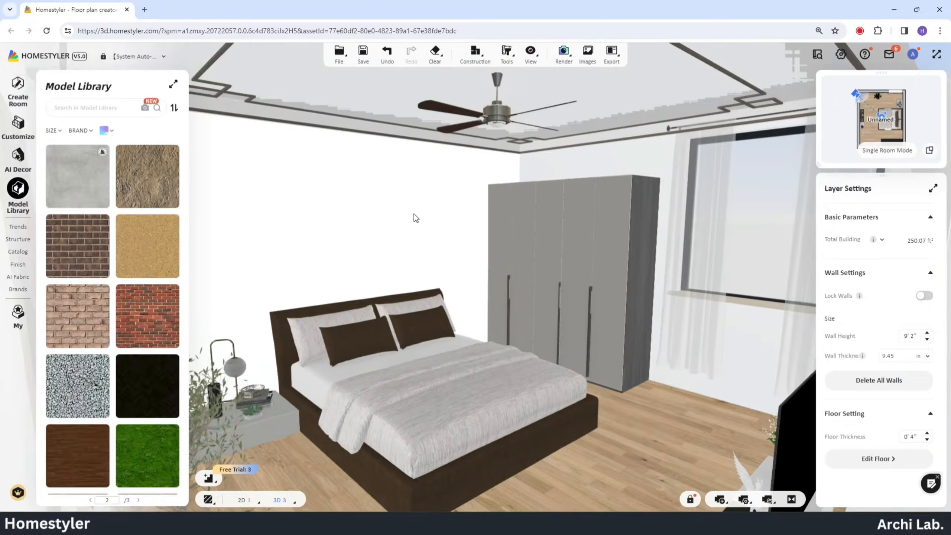
- Open the Wallpaper category of the Finish catalog and browse its patterns for the wall behind the bed
{"action": "left_click", "coordinate": [415, 215]}
{"action": "scroll", "coordinate": [79, 370], "scroll_direction": "down", "scroll_amount": 2}
{"action": "mouse_move", "coordinate": [18, 264]}
{"action": "left_click", "coordinate": [81, 231]}
{"action": "left_click", "coordinate": [245, 257]}
{"action": "left_click", "coordinate": [691, 135]}
{"action": "scroll", "coordinate": [214, 410], "scroll_direction": "down", "scroll_amount": 20}
{"action": "scroll", "coordinate": [196, 396], "scroll_direction": "down", "scroll_amount": 15}
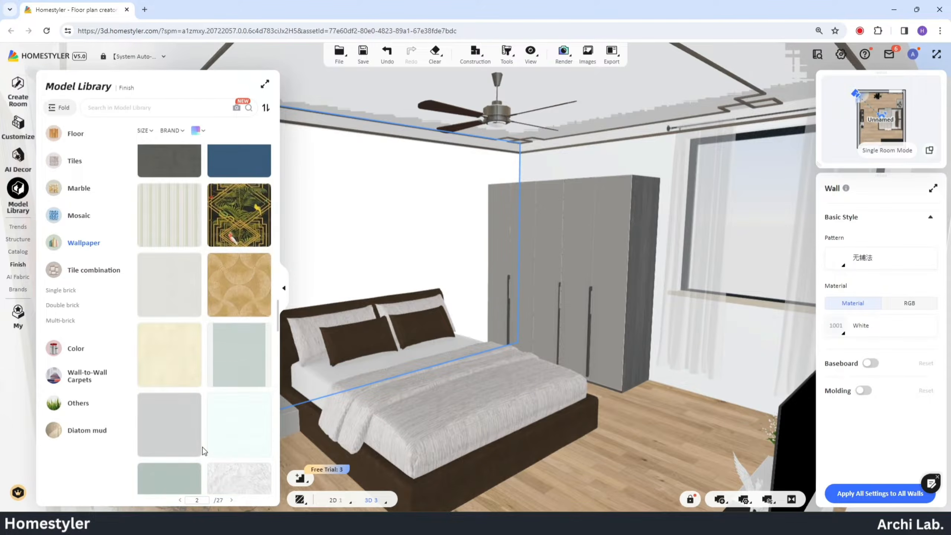
- Try the grey and beige fan-patterned wallpaper on the bedroom walls and undo it
{"action": "left_click", "coordinate": [233, 402]}
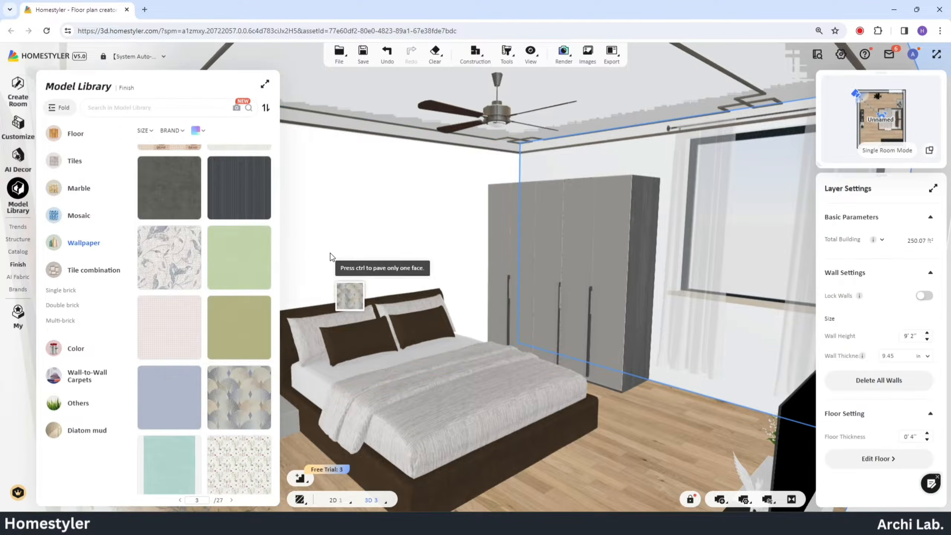
{"action": "left_click", "coordinate": [330, 255]}
{"action": "key", "text": "ctrl+z"}
- Cover the bedroom walls with the pale off-white wallpaper 墙纸PK2002
{"action": "scroll", "coordinate": [222, 420], "scroll_direction": "down", "scroll_amount": 5}
{"action": "scroll", "coordinate": [223, 419], "scroll_direction": "down", "scroll_amount": 10}
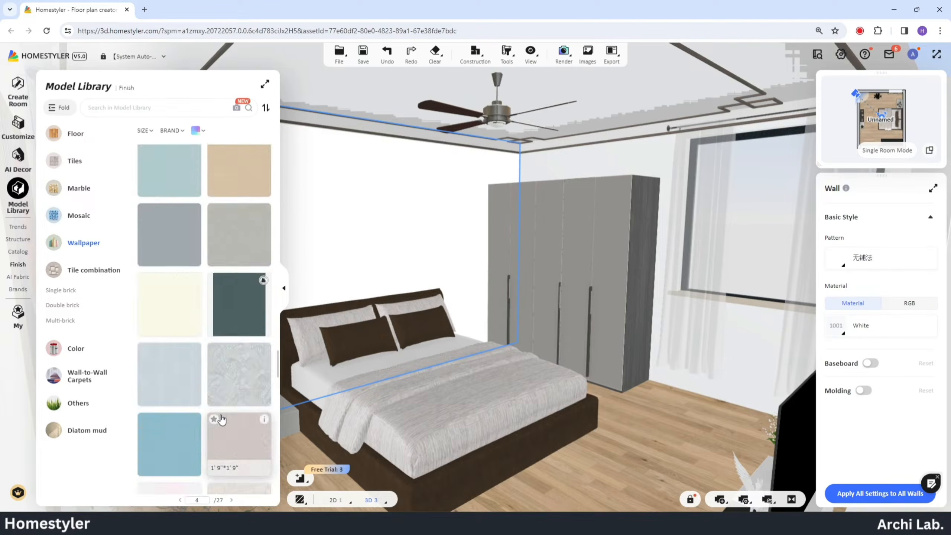
{"action": "left_click", "coordinate": [242, 217]}
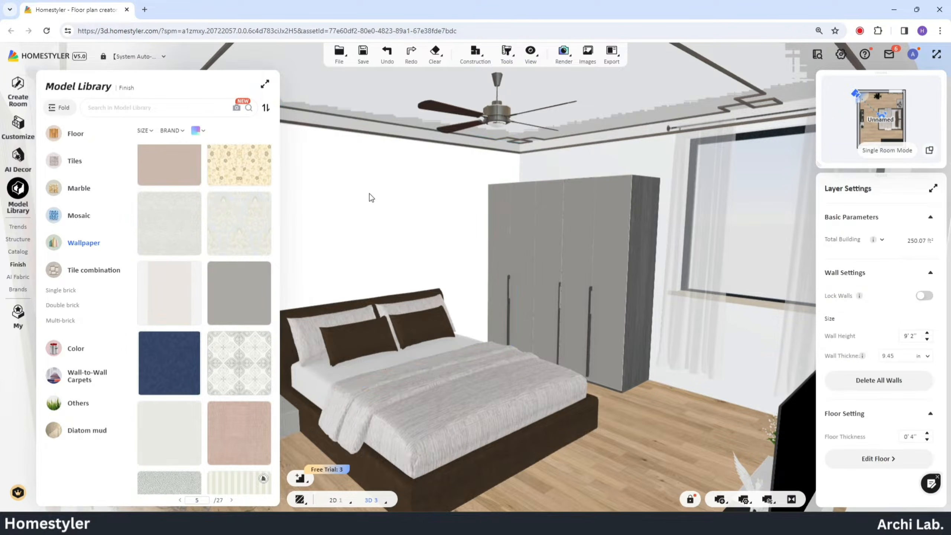
{"action": "left_click", "coordinate": [370, 193]}
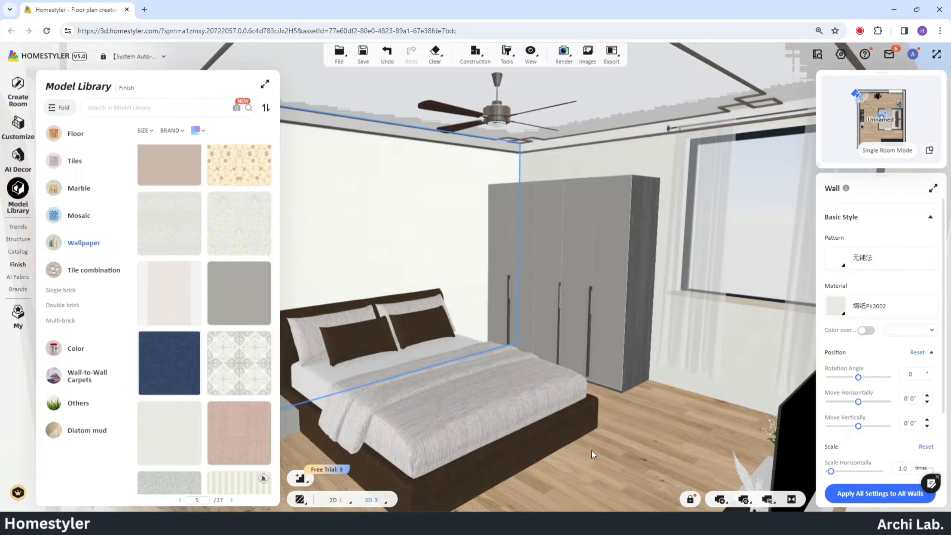
{"action": "left_click", "coordinate": [593, 454]}
- Show the ceiling plan and search the model library for light
{"action": "left_click", "coordinate": [334, 500]}
{"action": "left_click", "coordinate": [131, 107]}
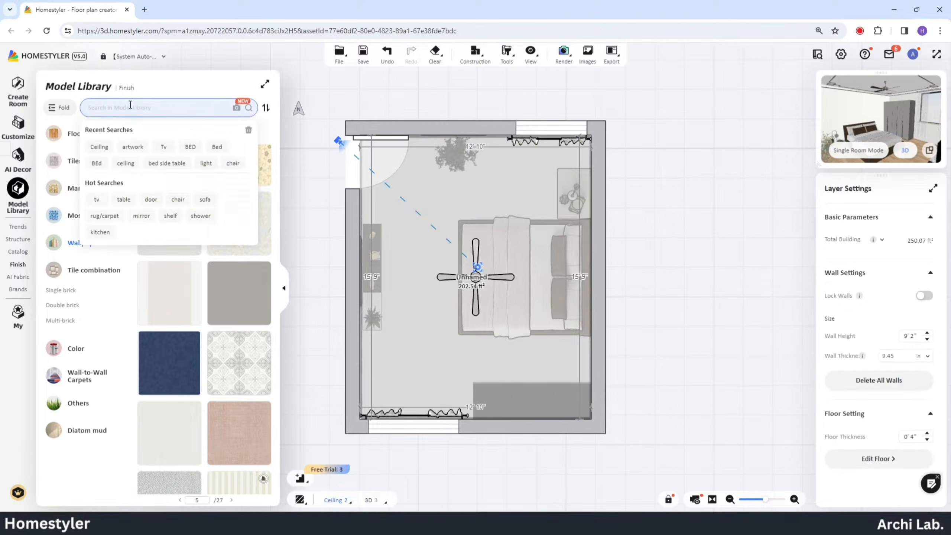
{"action": "type", "text": "light"}
{"action": "key", "text": "Return"}
- Try a round ceiling light near the bedside table, and place the dark bottle-shaped pendant light just below the TV cabinet in the plan
{"action": "left_click", "coordinate": [87, 388]}
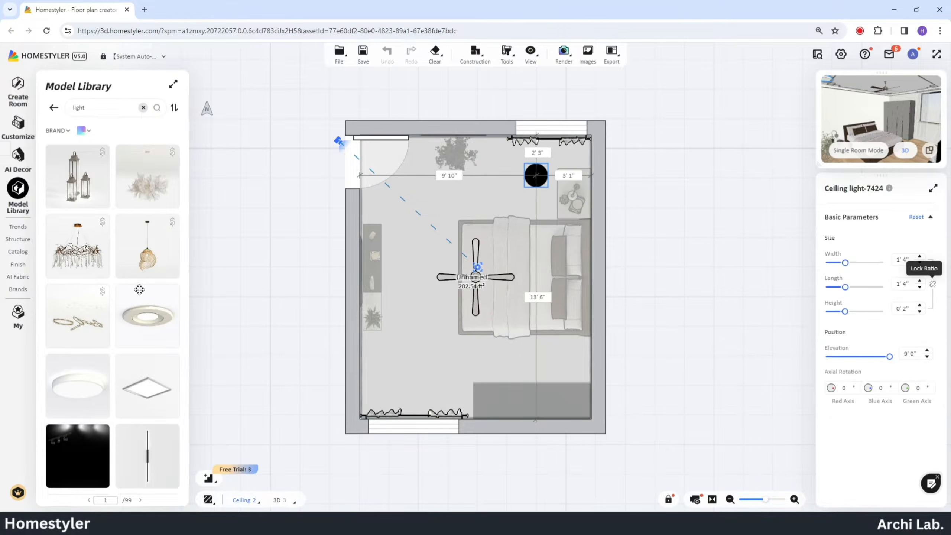
{"action": "left_click", "coordinate": [544, 167]}
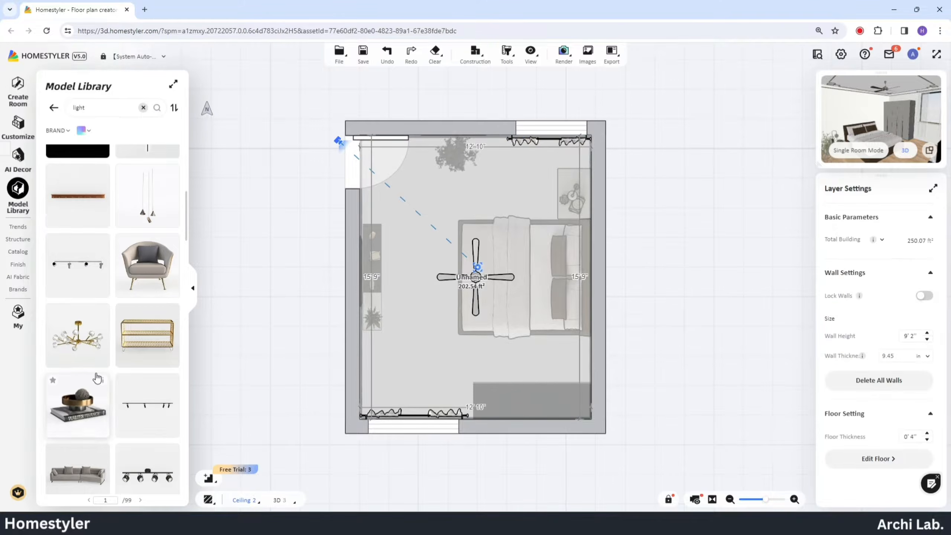
{"action": "scroll", "coordinate": [97, 378], "scroll_direction": "down", "scroll_amount": 10}
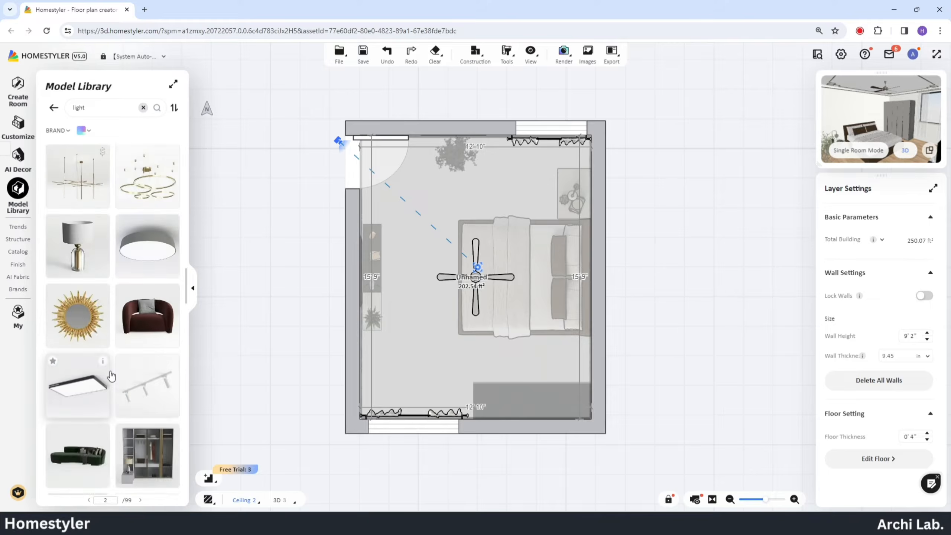
{"action": "scroll", "coordinate": [114, 377], "scroll_direction": "down", "scroll_amount": 5}
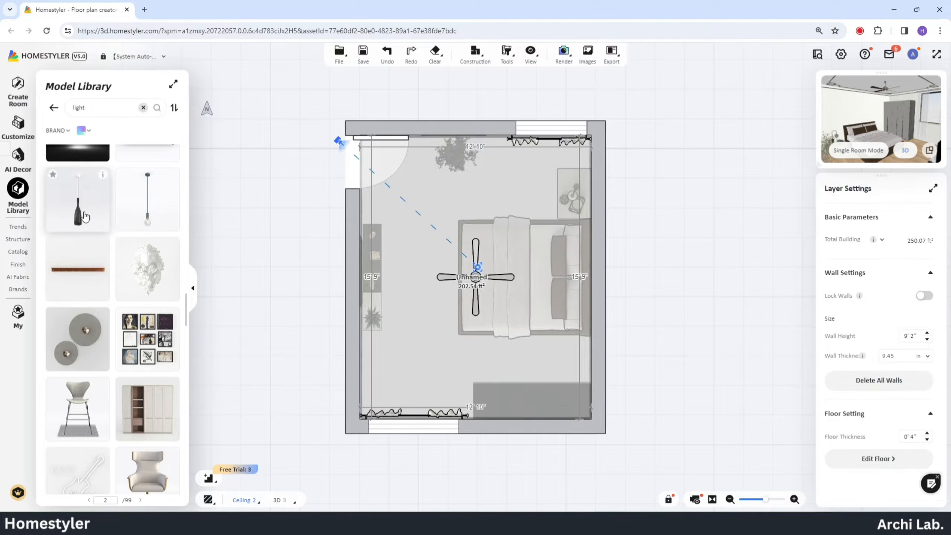
{"action": "left_click", "coordinate": [84, 214]}
{"action": "left_click", "coordinate": [372, 349]}
{"action": "left_click", "coordinate": [302, 353]}
{"action": "scroll", "coordinate": [112, 232], "scroll_direction": "up", "scroll_amount": 2}
- Switch from the ceiling view to the 2D floor plan and browse the chair models in the library
{"action": "left_click", "coordinate": [143, 108]}
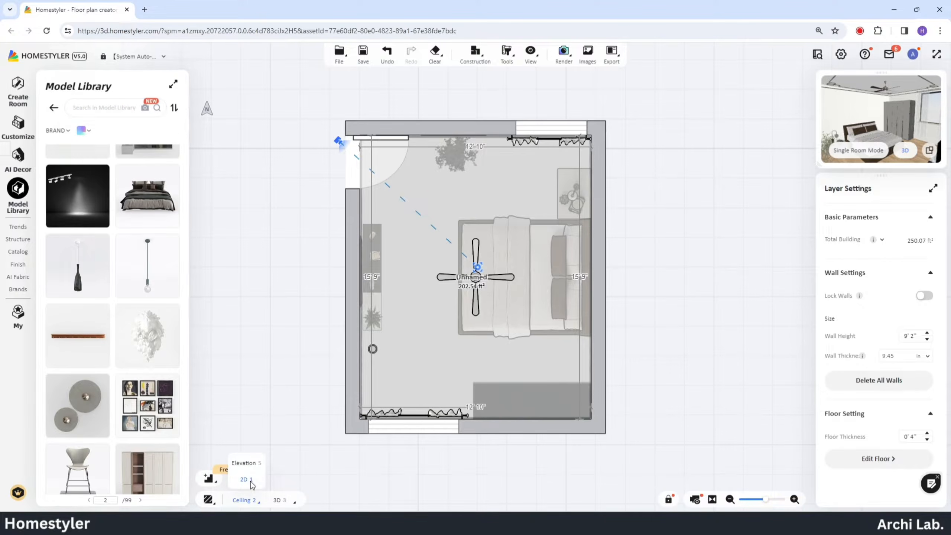
{"action": "left_click", "coordinate": [253, 487]}
{"action": "type", "text": "light"}
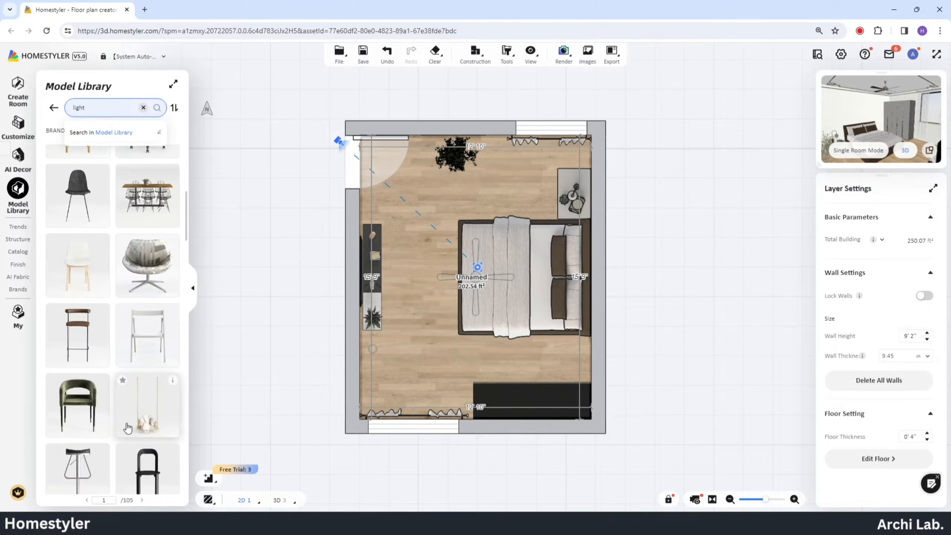
{"action": "scroll", "coordinate": [128, 427], "scroll_direction": "down", "scroll_amount": 5}
- Place the classic egg chair in the corner between the TV cabinet and the lower window, rotated to -135°
{"action": "left_click", "coordinate": [92, 362]}
{"action": "left_click", "coordinate": [415, 353]}
{"action": "left_click_drag", "start_coordinate": [416, 313], "coordinate": [388, 378]}
{"action": "left_click_drag", "start_coordinate": [409, 374], "coordinate": [389, 410]}
{"action": "scroll", "coordinate": [131, 412], "scroll_direction": "down", "scroll_amount": 5}
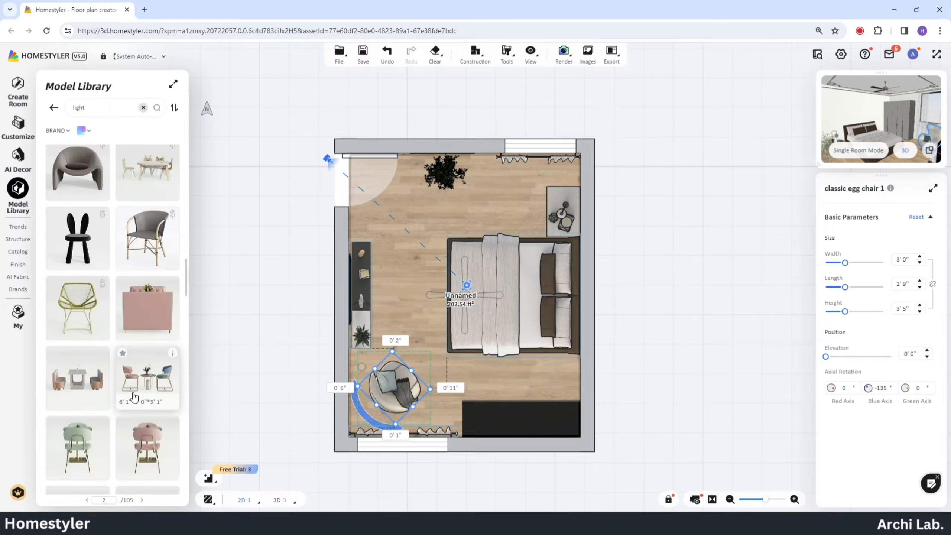
{"action": "scroll", "coordinate": [131, 415], "scroll_direction": "down", "scroll_amount": 3}
{"action": "left_click", "coordinate": [660, 352]}
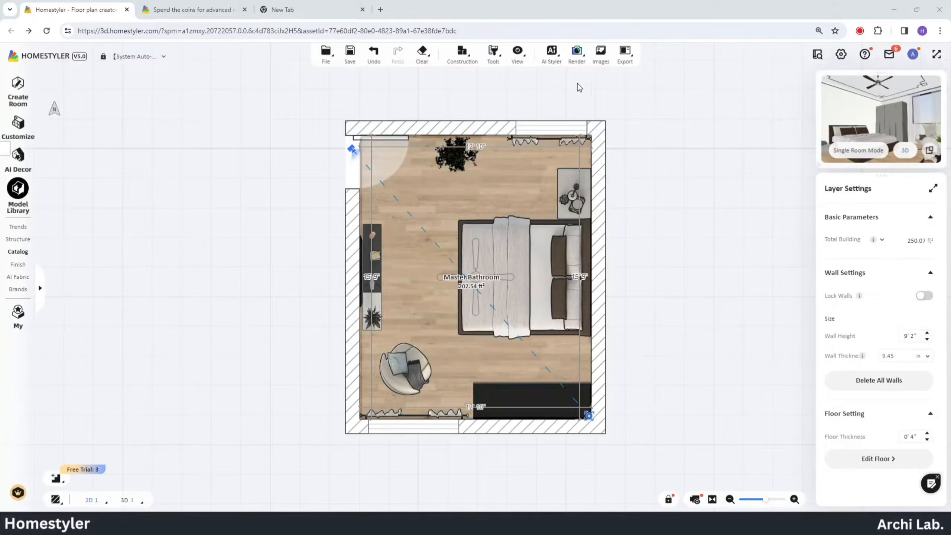
- Start a Video render and position the camera at the middle of the upper wall facing into the room, with FOV 120°
{"action": "mouse_move", "coordinate": [582, 64]}
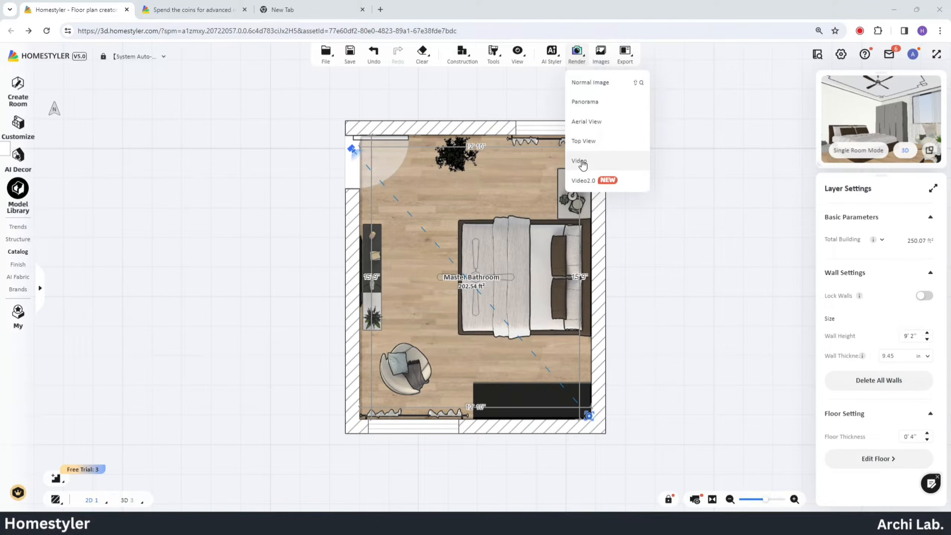
{"action": "left_click", "coordinate": [583, 164]}
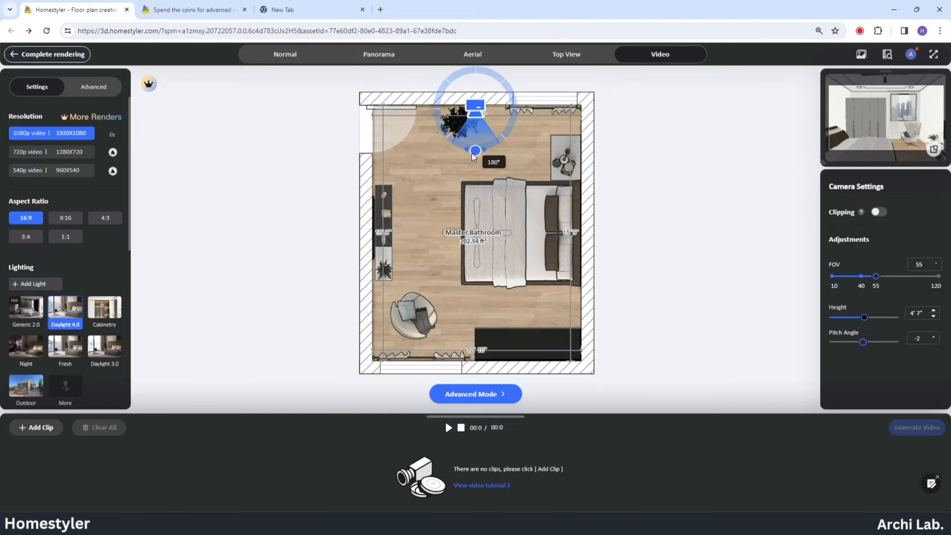
{"action": "type", "text": "90"}
{"action": "key", "text": "Return"}
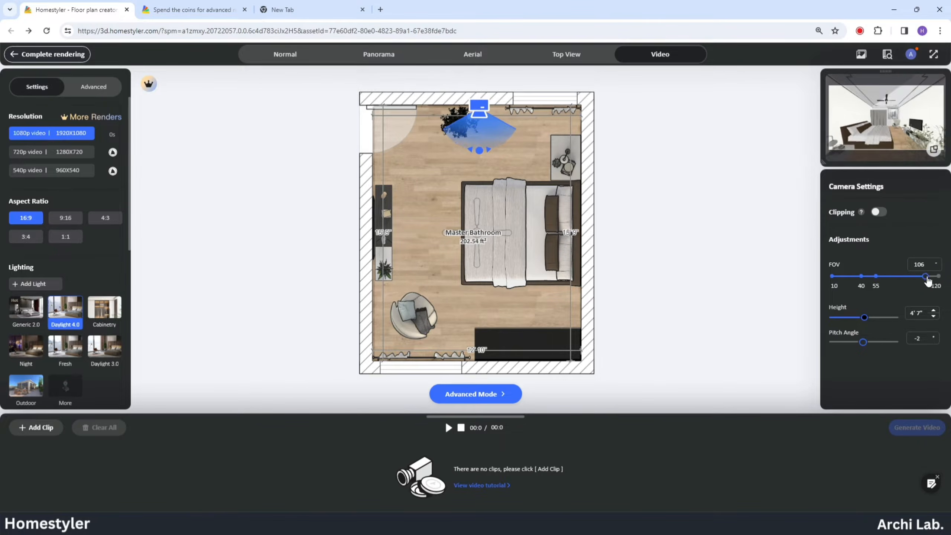
{"action": "mouse_move", "coordinate": [480, 112]}
{"action": "left_mouse_down"}
{"action": "mouse_move", "coordinate": [509, 98]}
{"action": "mouse_move", "coordinate": [563, 124]}
{"action": "mouse_move", "coordinate": [477, 112]}
{"action": "left_mouse_up"}
- Enable clipping at depth 41, set the camera height to 2' 9" and the pitch angle to 0°, in Advanced Mode
{"action": "left_click", "coordinate": [879, 212]}
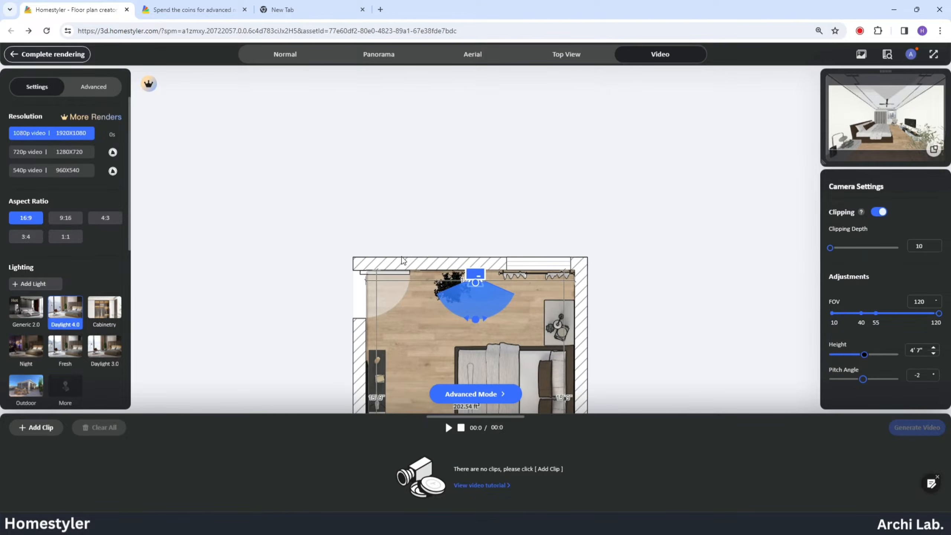
{"action": "left_click_drag", "start_coordinate": [837, 250], "coordinate": [835, 250]}
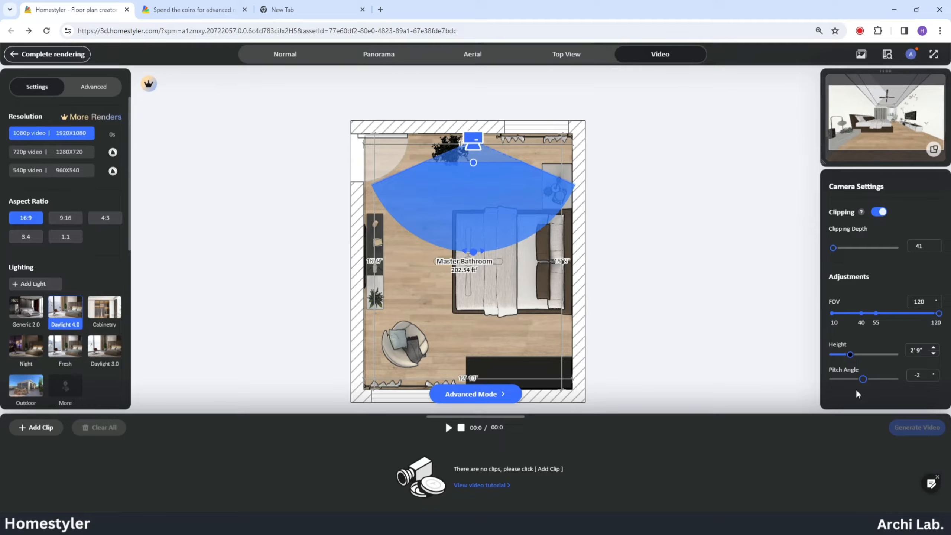
{"action": "left_click", "coordinate": [471, 395]}
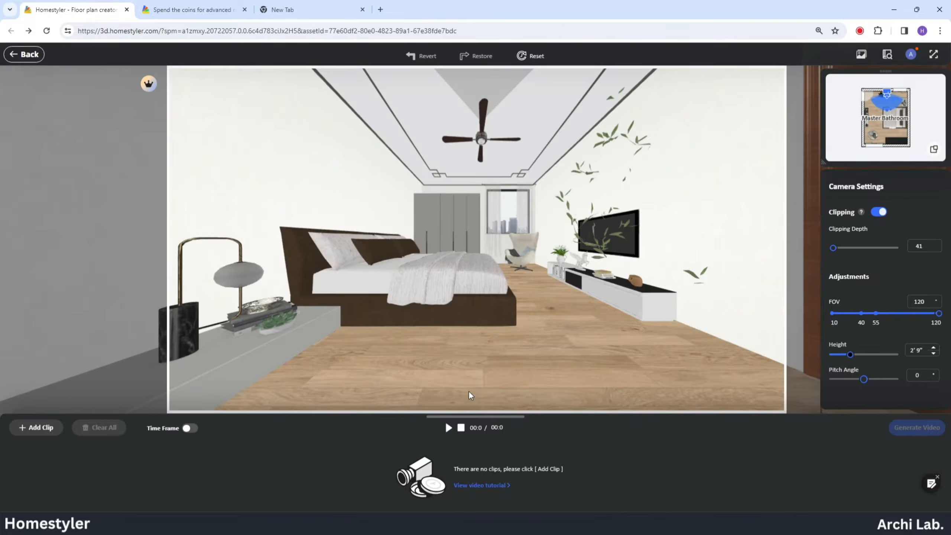
- Add a 10-second clip and stagger the motion effects of the furniture, plant and ceiling fan along its Time Frame
{"action": "left_click", "coordinate": [33, 366]}
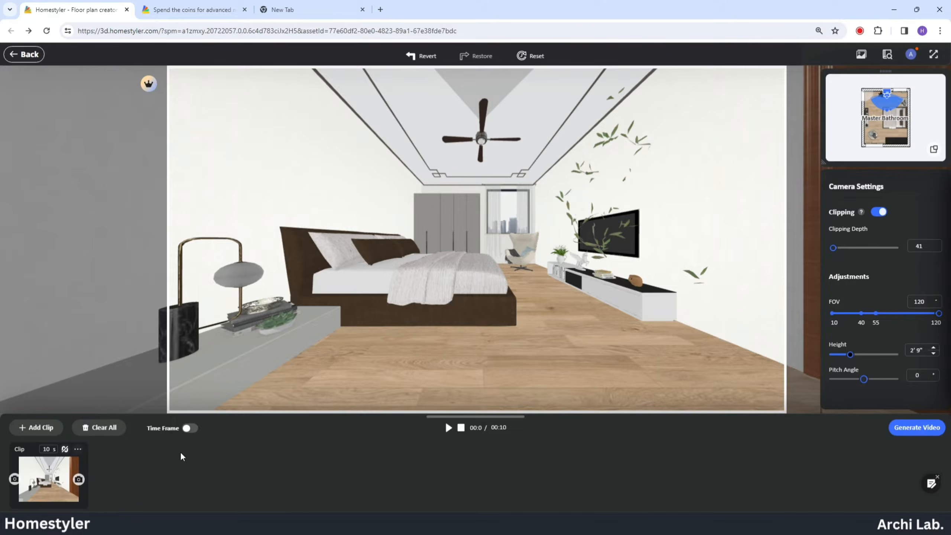
{"action": "left_click", "coordinate": [188, 428]}
{"action": "left_click", "coordinate": [97, 294]}
{"action": "left_click", "coordinate": [122, 310]}
{"action": "left_click_drag", "start_coordinate": [122, 312], "coordinate": [120, 312]}
{"action": "left_click_drag", "start_coordinate": [130, 326], "coordinate": [127, 359]}
{"action": "left_click_drag", "start_coordinate": [150, 376], "coordinate": [188, 376]}
{"action": "left_click_drag", "start_coordinate": [152, 393], "coordinate": [222, 393]}
{"action": "left_click_drag", "start_coordinate": [130, 409], "coordinate": [156, 409]}
- Add a Rise effect to the irregular shaped ceiling and time it from 1.1 to 2.1 s
{"action": "scroll", "coordinate": [114, 447], "scroll_direction": "down", "scroll_amount": 1}
{"action": "left_click", "coordinate": [75, 359]}
{"action": "left_click_drag", "start_coordinate": [86, 359], "coordinate": [115, 359]}
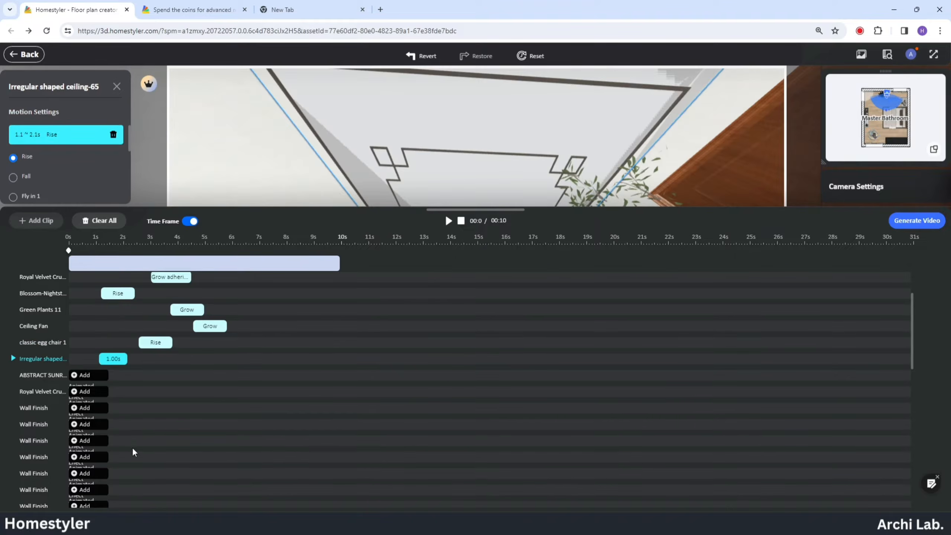
- Add a right-to-left Pouring effect to the Ceiling from 0.0 to 1.0 s, and shrink the enlarged timeline
{"action": "scroll", "coordinate": [133, 451], "scroll_direction": "down", "scroll_amount": 5}
{"action": "left_click", "coordinate": [81, 500]}
{"action": "left_click", "coordinate": [84, 501]}
{"action": "left_click", "coordinate": [83, 485]}
{"action": "left_click_drag", "start_coordinate": [420, 210], "coordinate": [381, 489]}
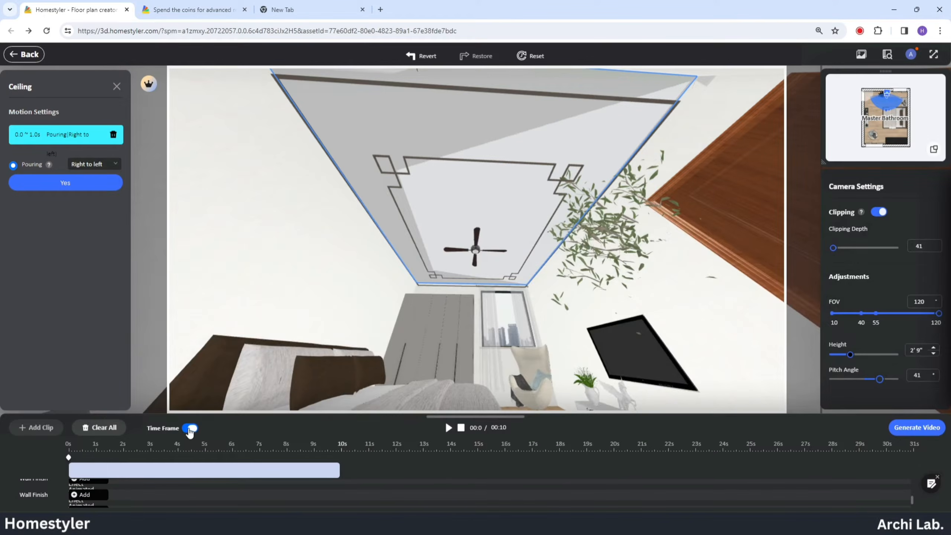
- Turn off the Time Frame and play the animated clip to check the motion effects
{"action": "left_click", "coordinate": [190, 429]}
{"action": "left_click", "coordinate": [449, 428]}
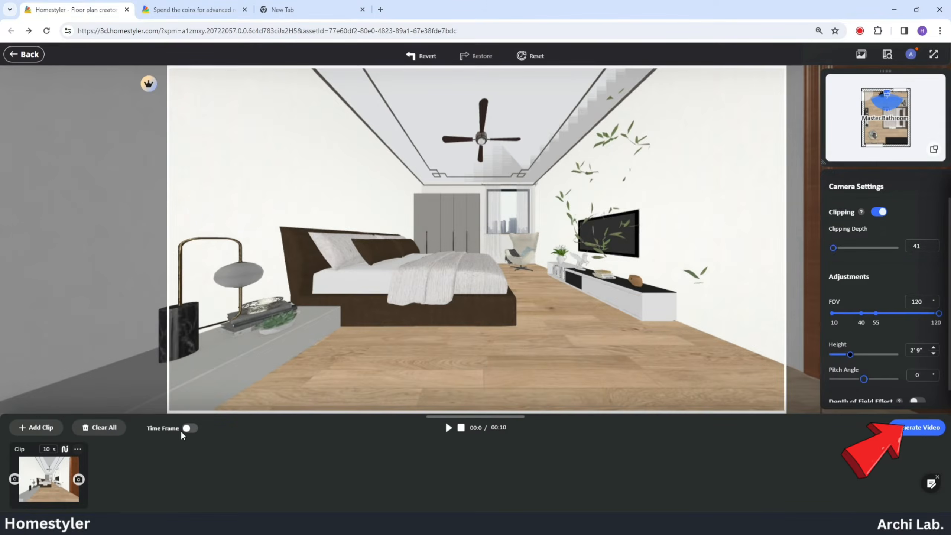
- Shorten the Grow effect of Green Plants 11 to 0.0 s in the Time Frame, and replay the clip
{"action": "left_click", "coordinate": [189, 429]}
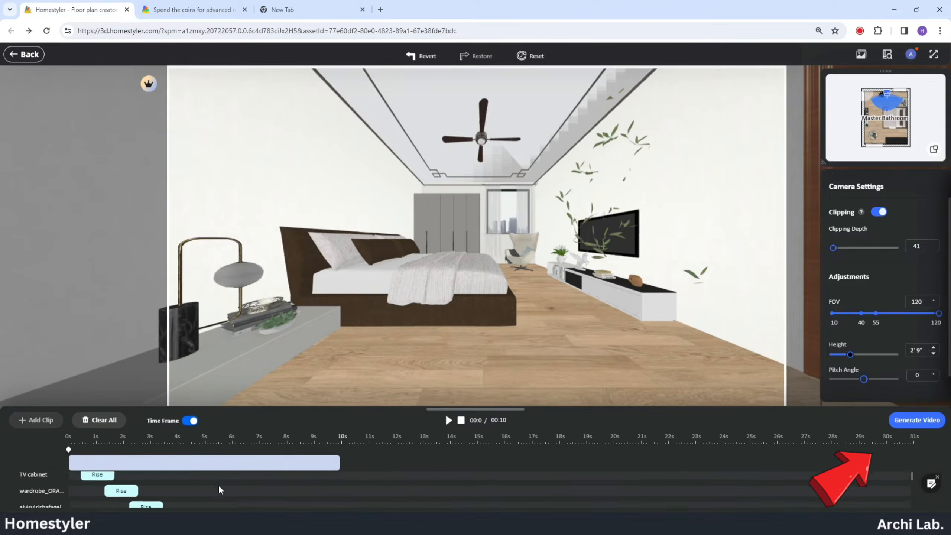
{"action": "left_click", "coordinate": [602, 250]}
{"action": "left_click", "coordinate": [610, 142]}
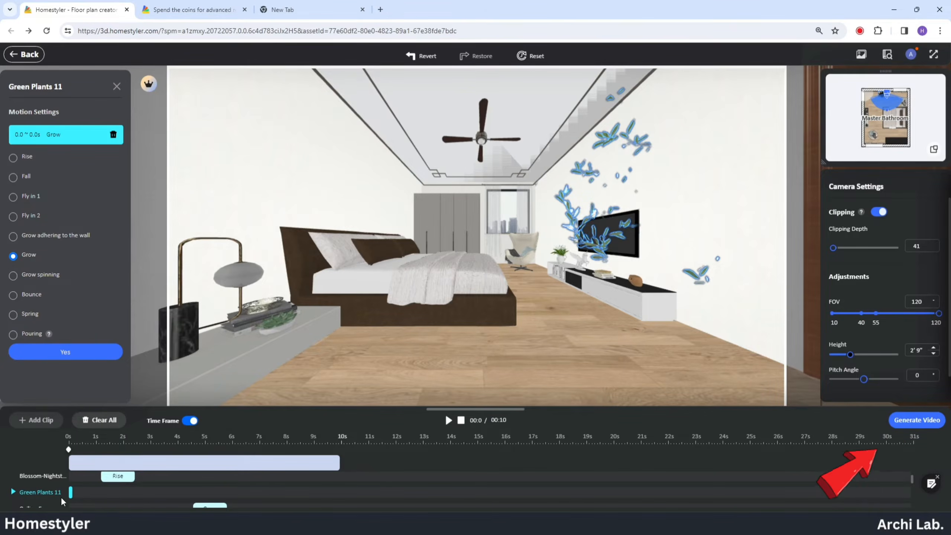
{"action": "left_click", "coordinate": [449, 420]}
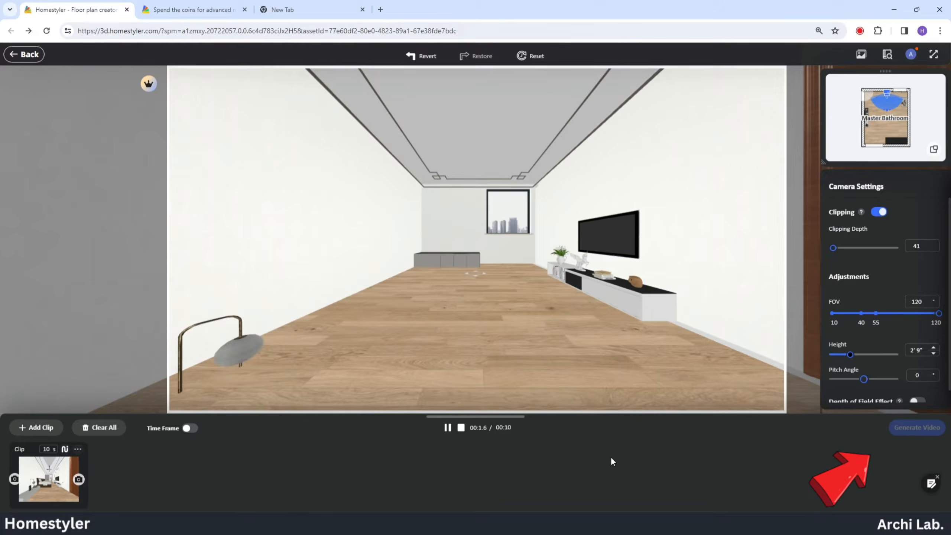